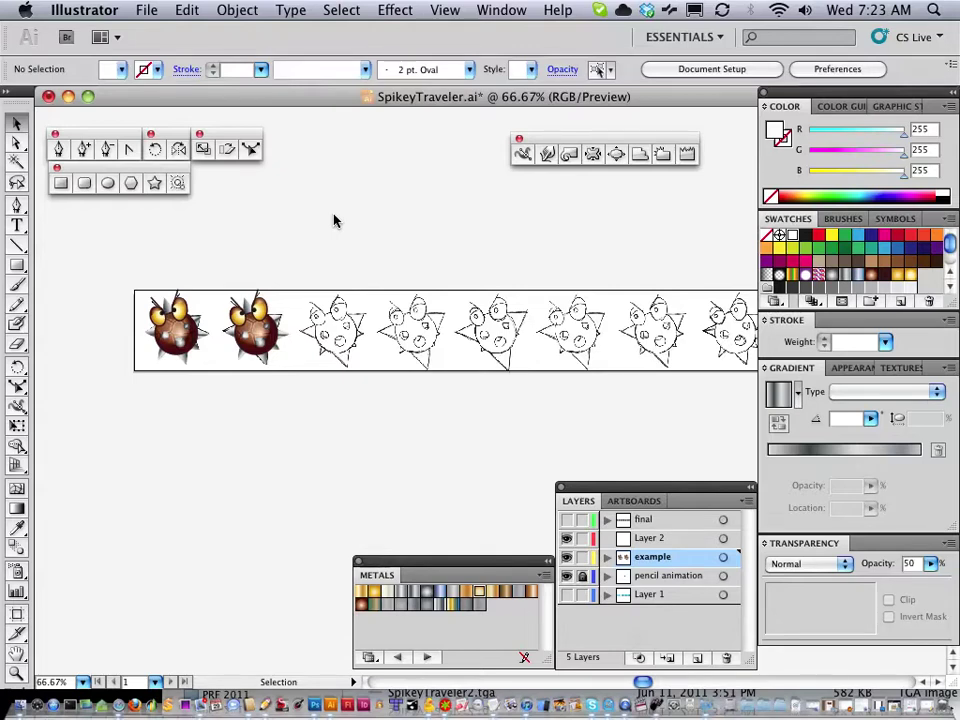
- Scrub through the Pencil sketch frames, select the creature, then return to SpikeyTraveler.ai
click(927, 708)
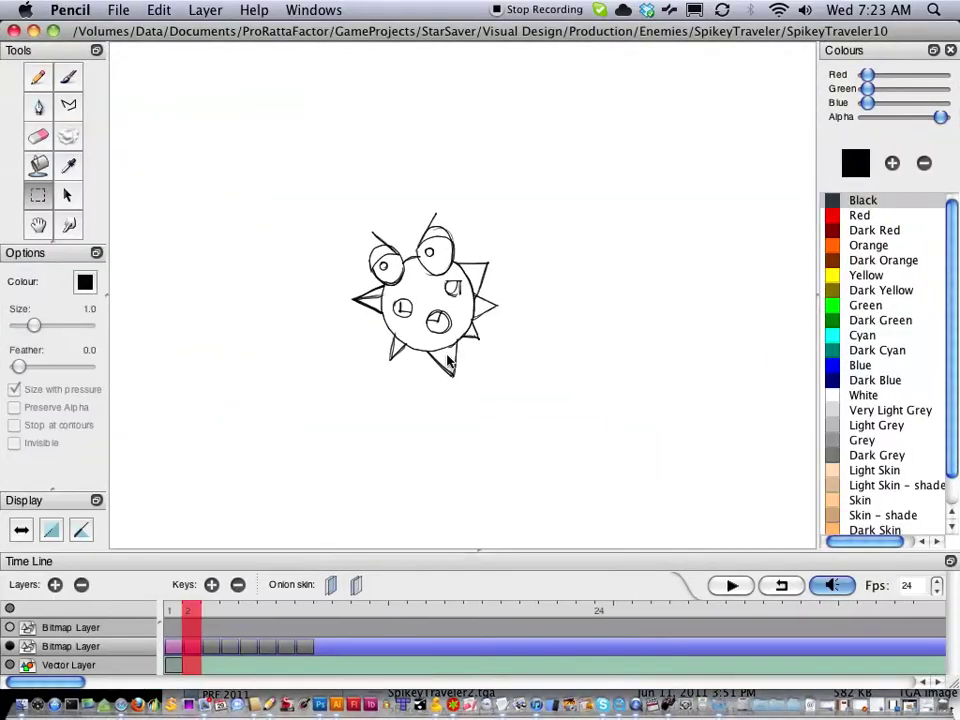
mouse_move(189, 611)
mouse_down()
mouse_move(268, 611)
mouse_move(174, 620)
mouse_up()
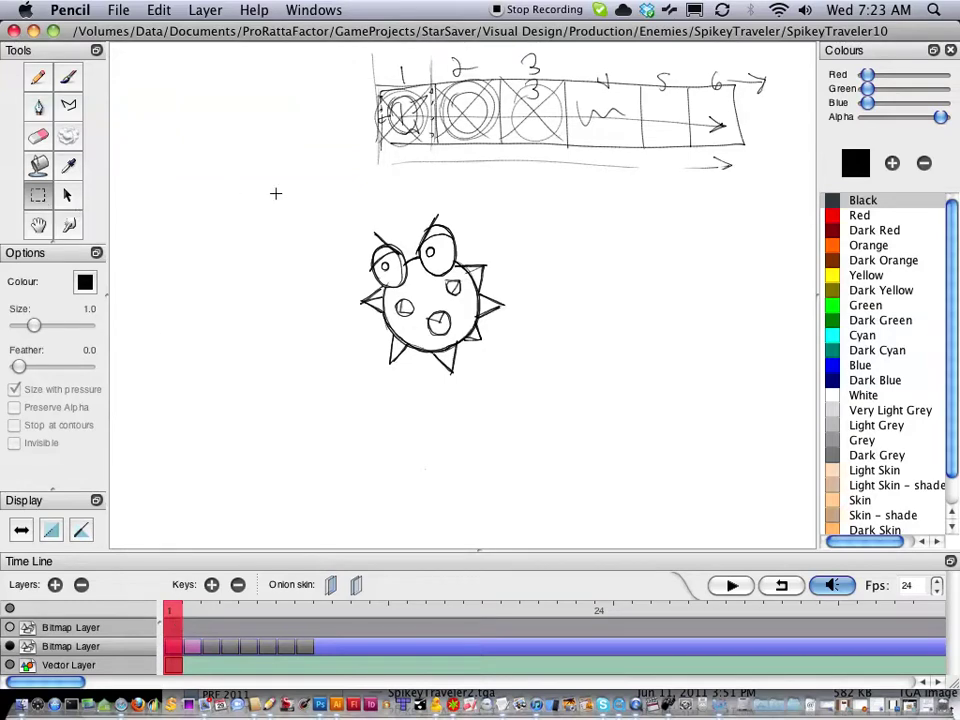
drag(330, 202, 522, 396)
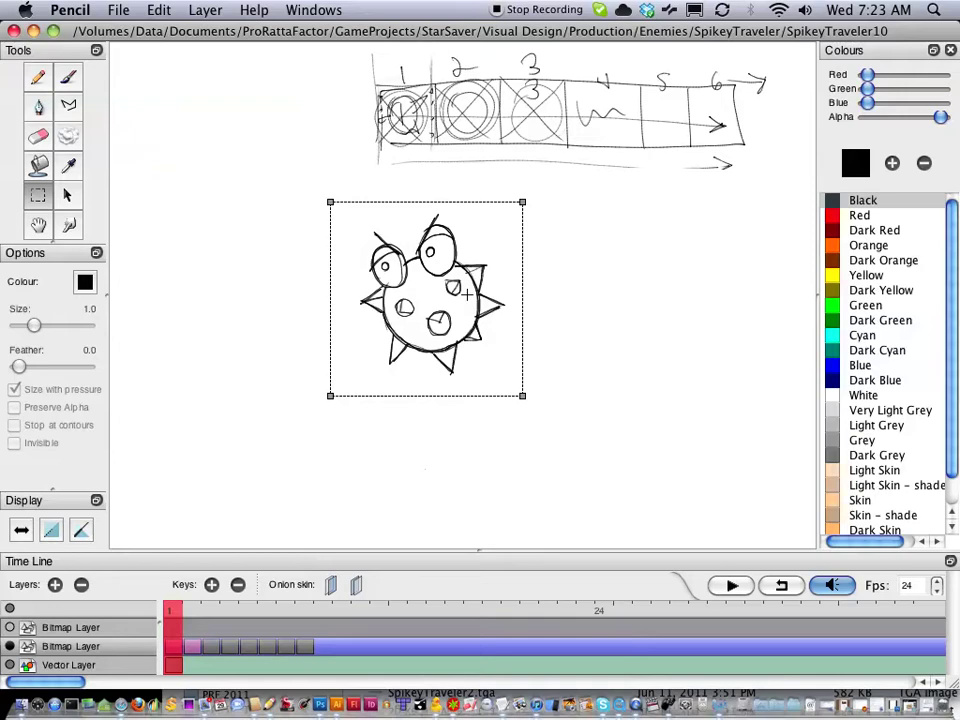
click(339, 706)
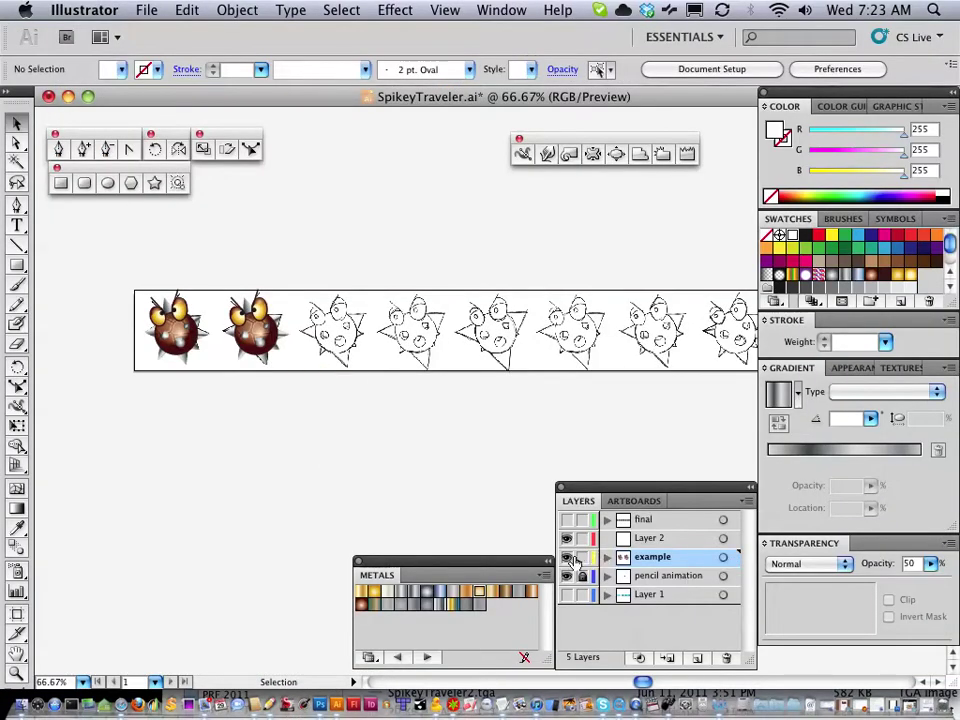
- Hide the coloured example layer and show Layer 1's blue and teal background tiles
key(super+3)
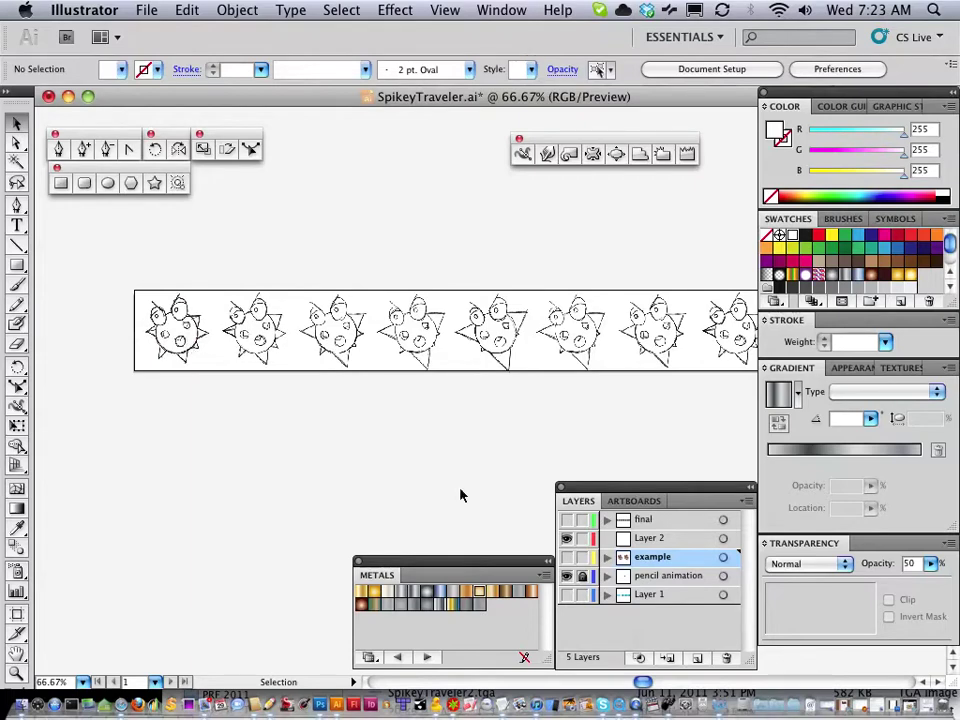
click(567, 594)
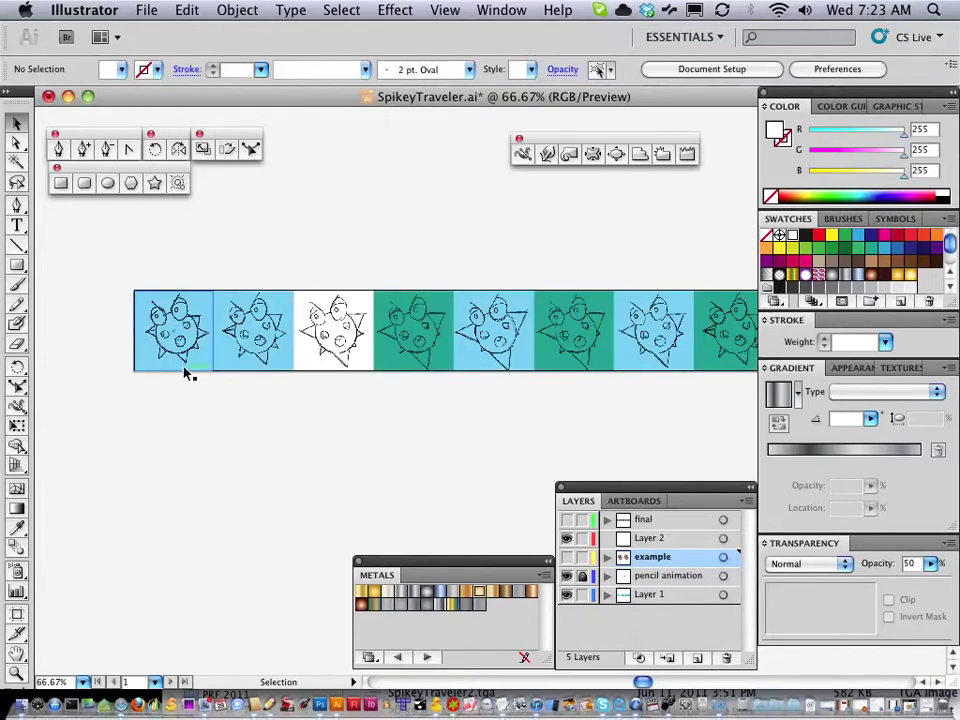
click(182, 330)
click(264, 358)
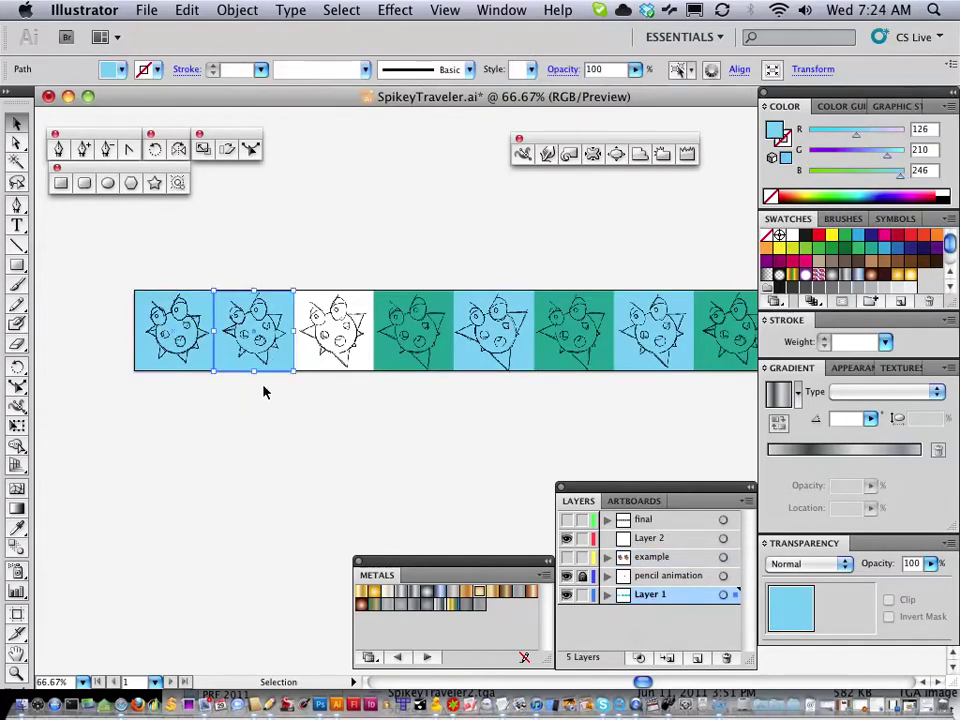
click(264, 444)
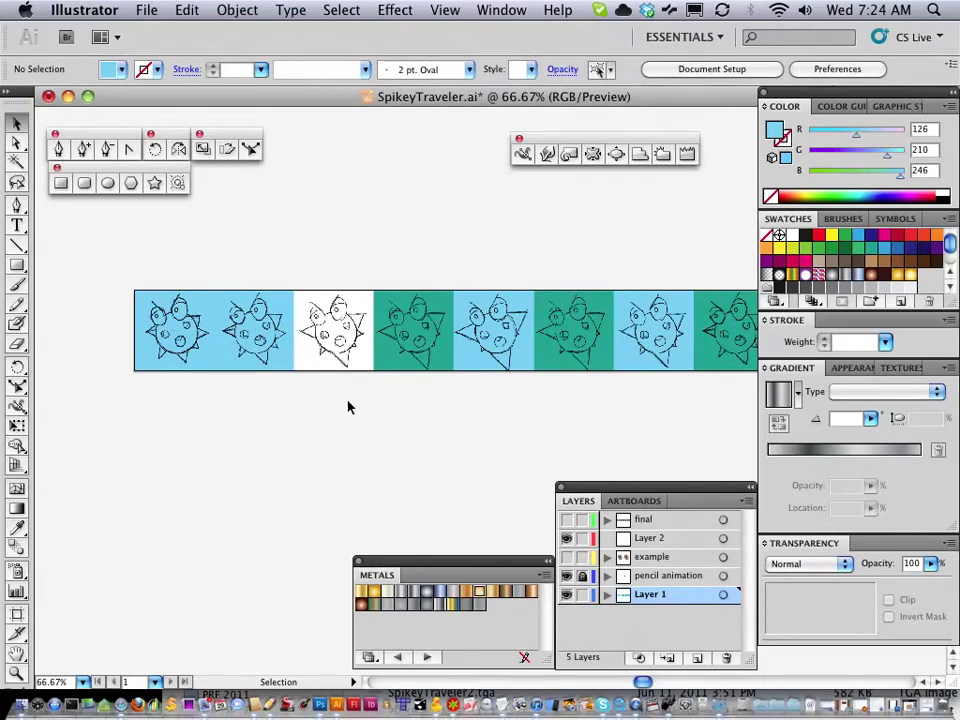
- Zoom the canvas to 150% and pan to the left end of the sprite strip
key(z)
click(559, 411)
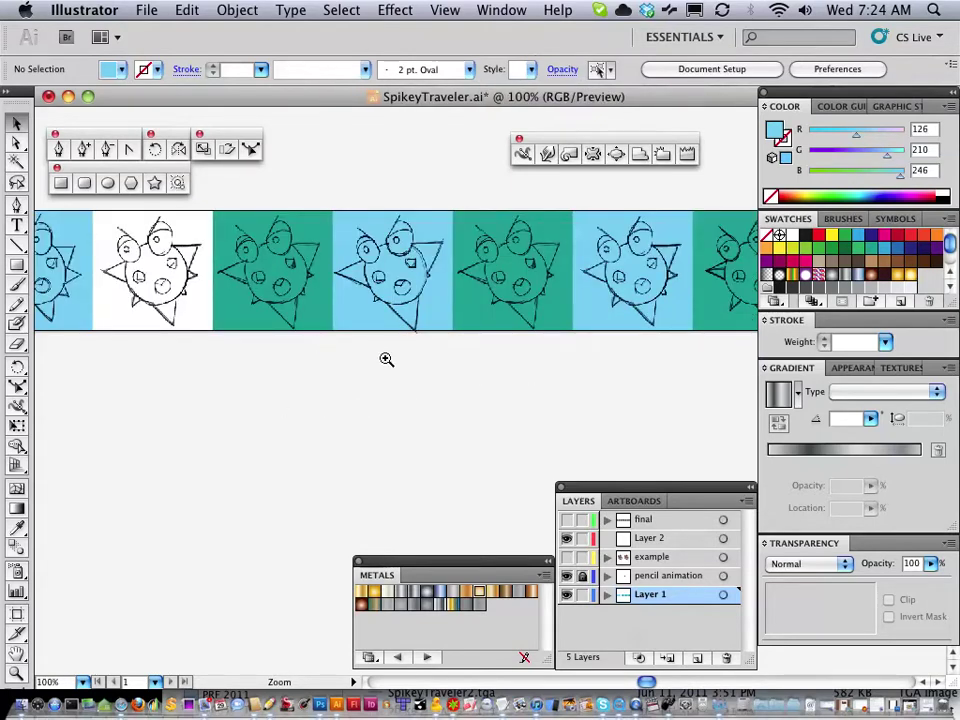
click(553, 364)
key(space)
mouse_move(216, 298)
mouse_down()
mouse_move(240, 340)
mouse_move(319, 360)
mouse_move(539, 371)
mouse_up()
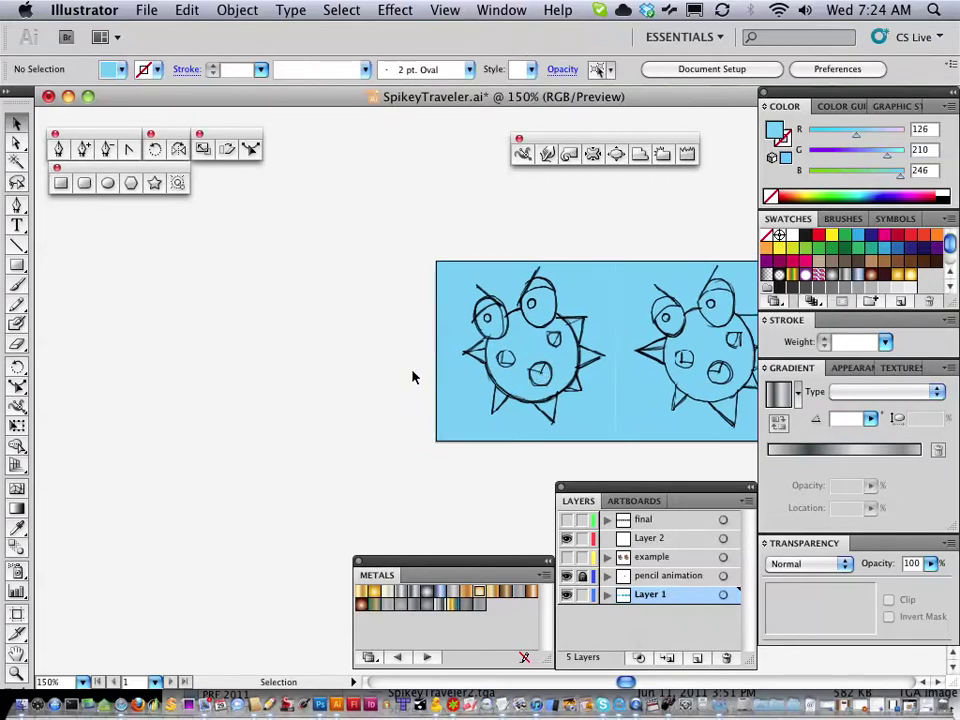
- Show the example layer again, lock the other layers, and drag both coloured characters down
click(567, 575)
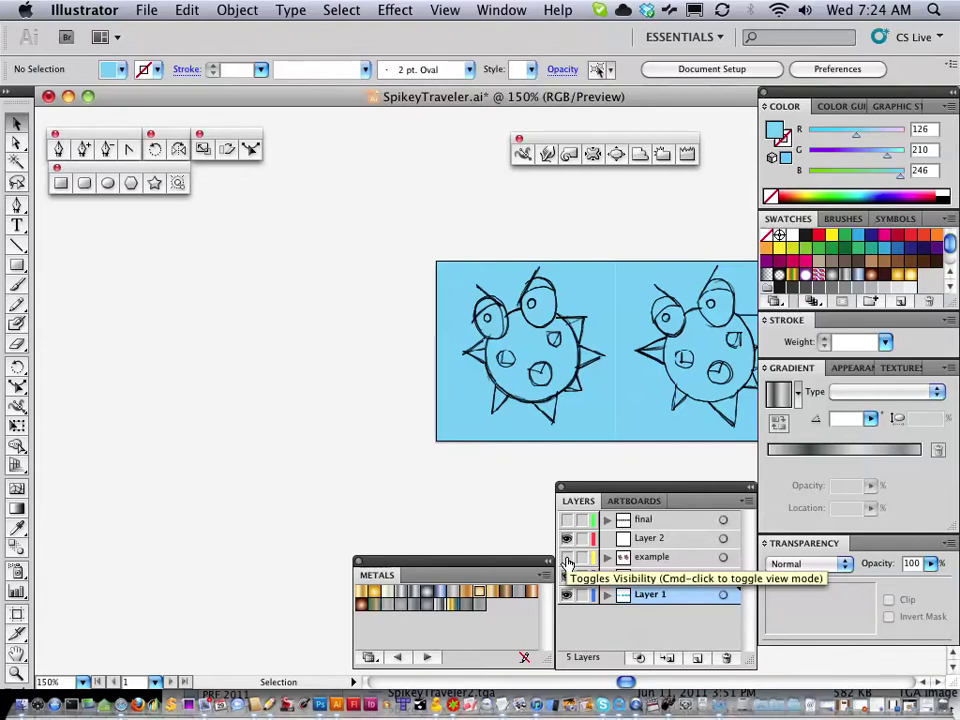
click(567, 557)
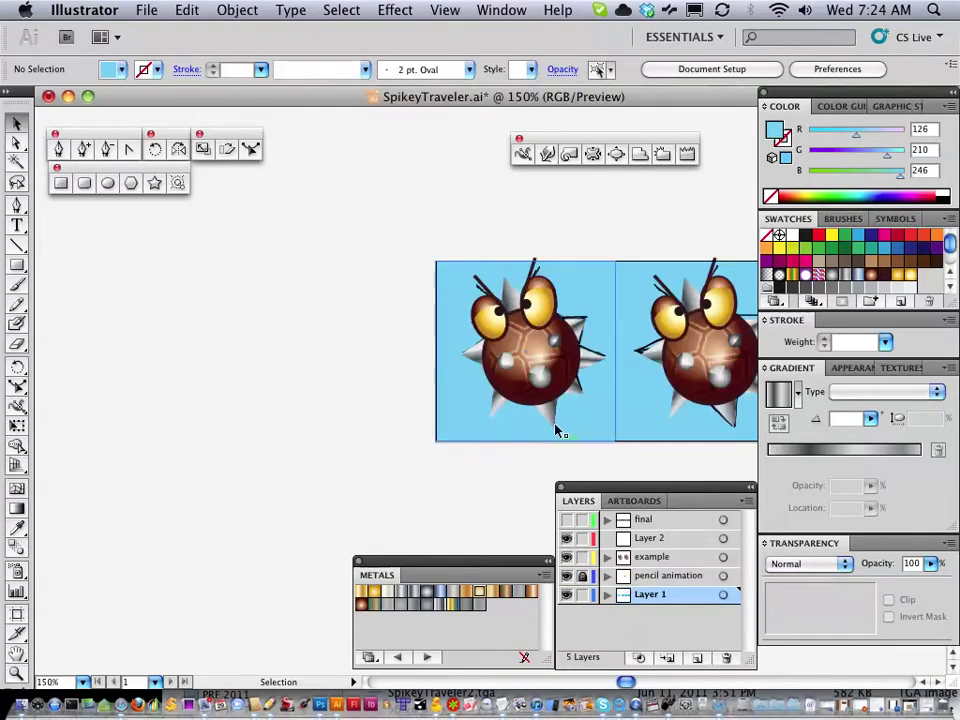
drag(596, 409, 500, 408)
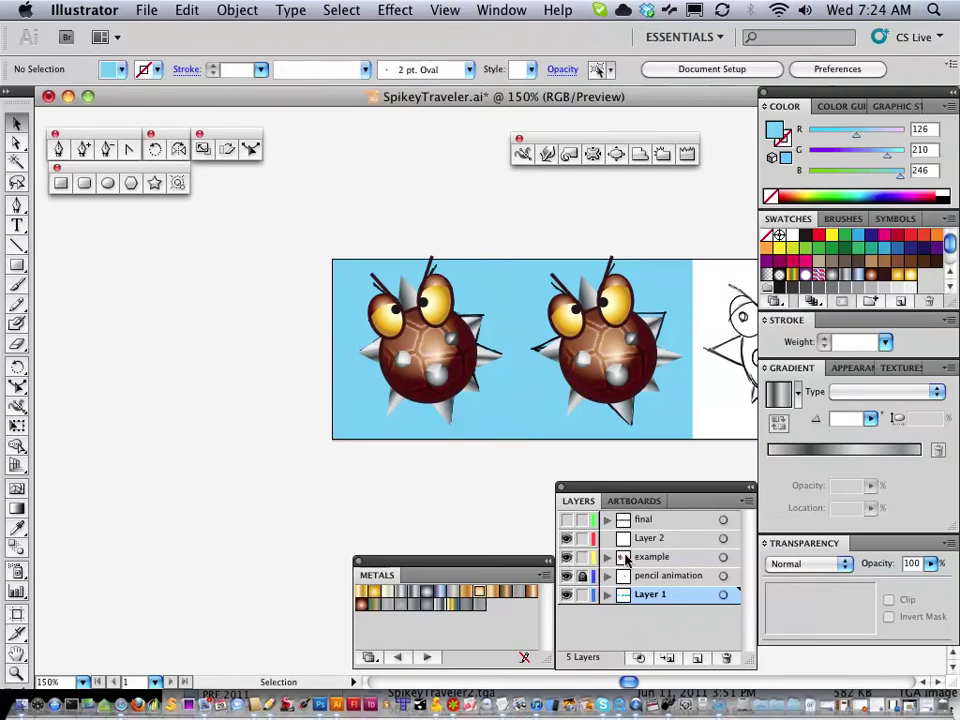
drag(584, 596, 583, 539)
drag(274, 214, 648, 402)
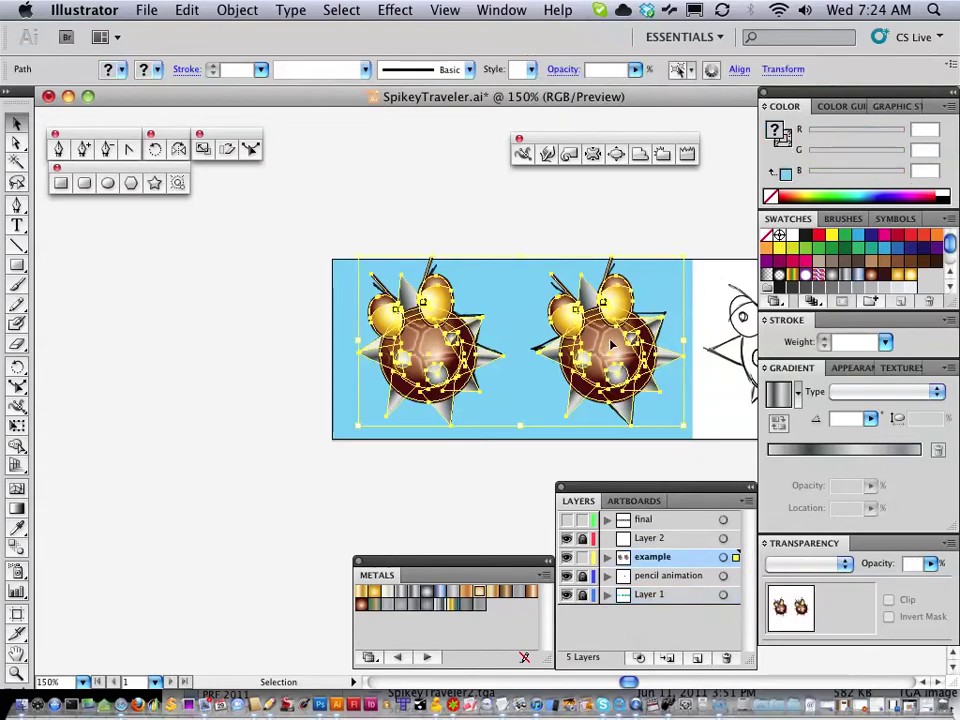
drag(612, 345, 537, 297)
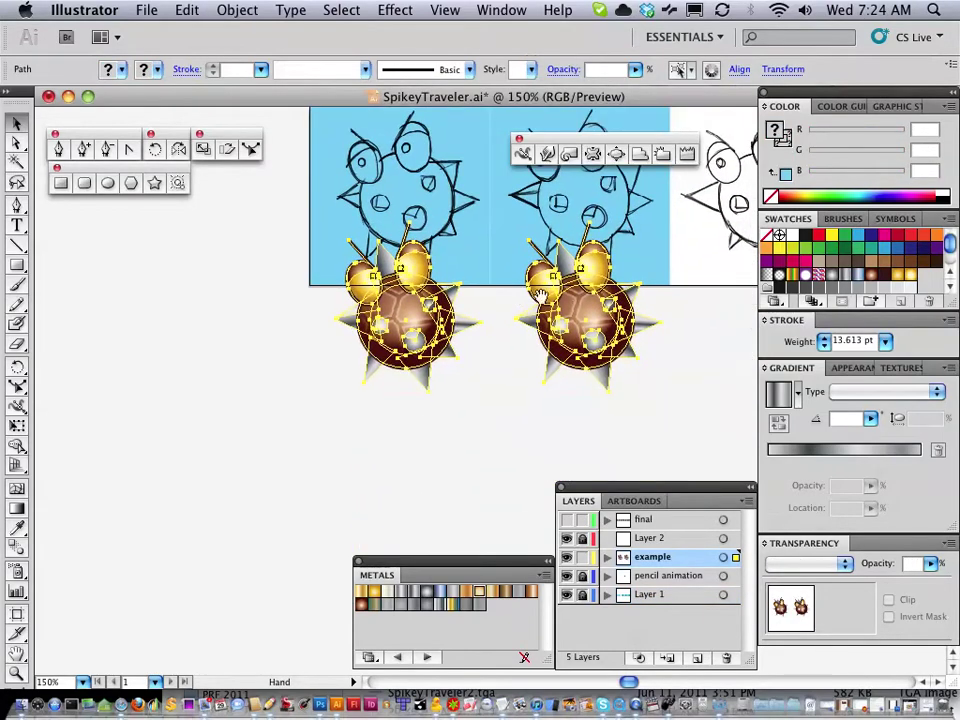
- Move both coloured characters further down, clear of the sketch tiles
drag(590, 315, 596, 376)
click(227, 375)
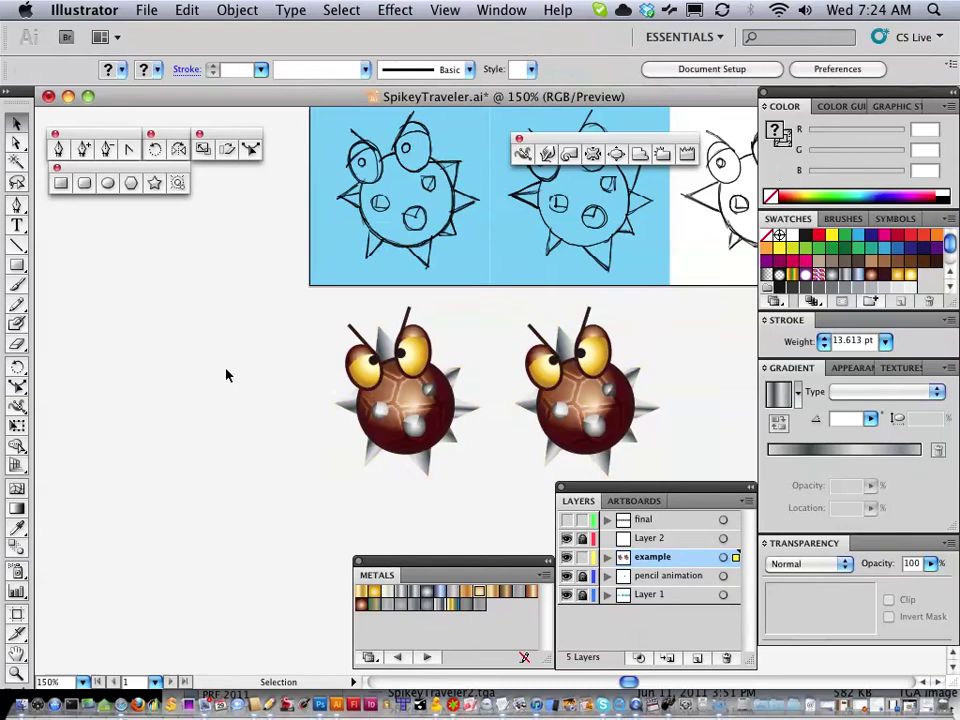
drag(289, 342, 246, 417)
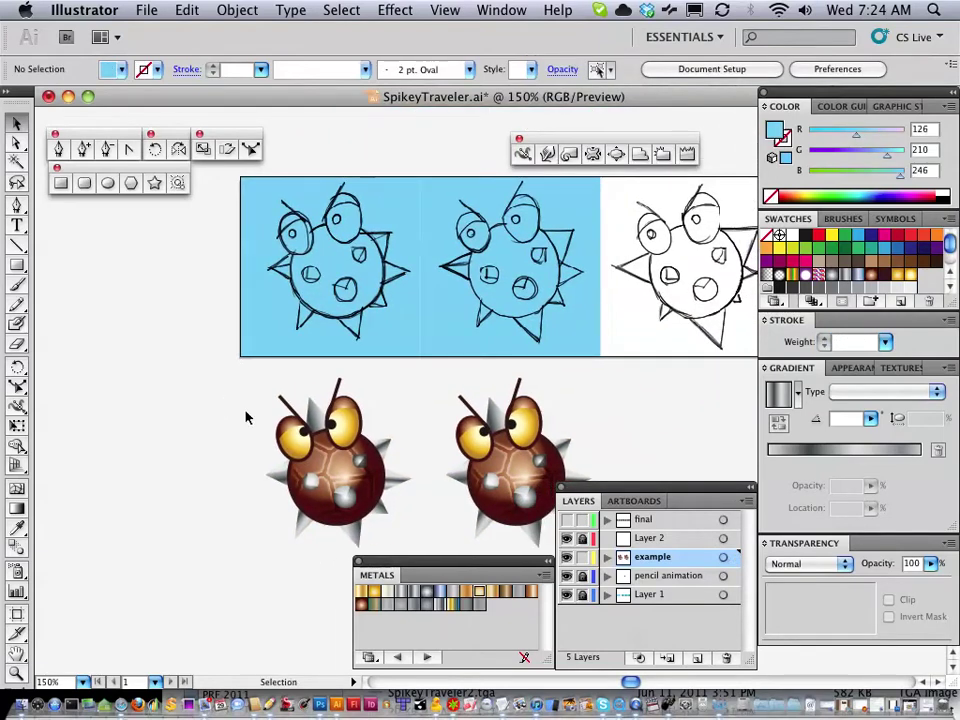
- Inspect the left character's head shape and yellow eye by selecting each in turn
click(345, 404)
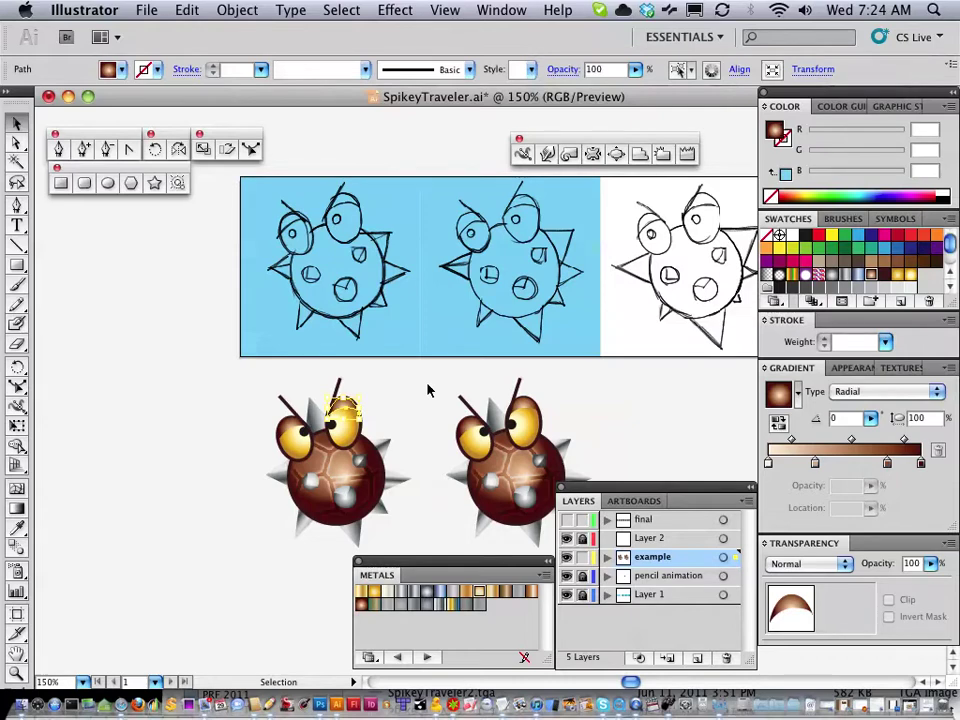
click(428, 390)
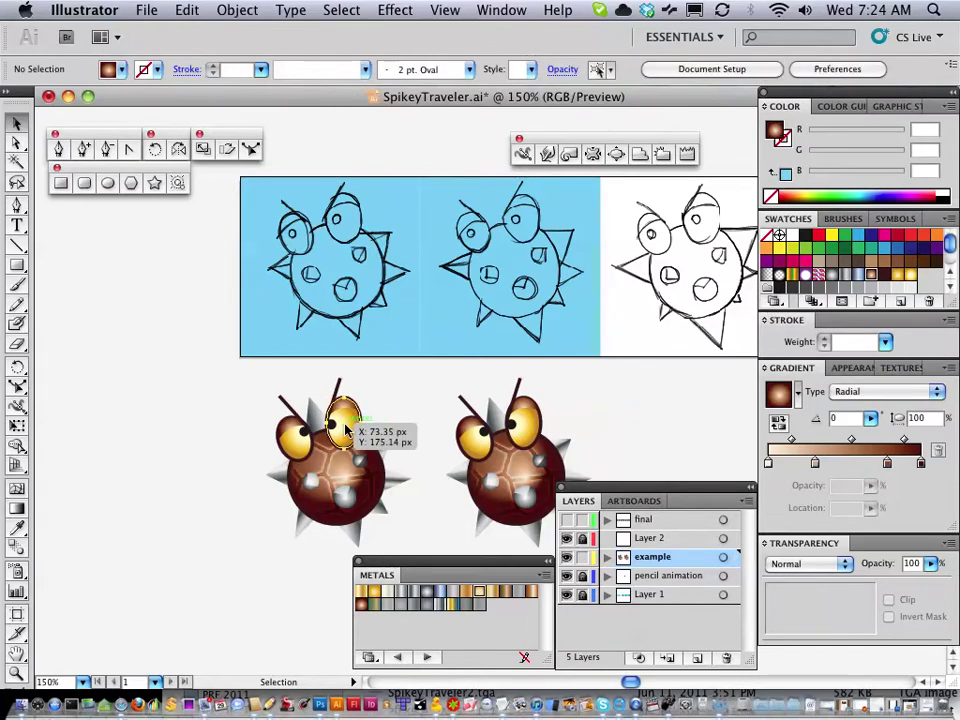
click(354, 424)
click(379, 412)
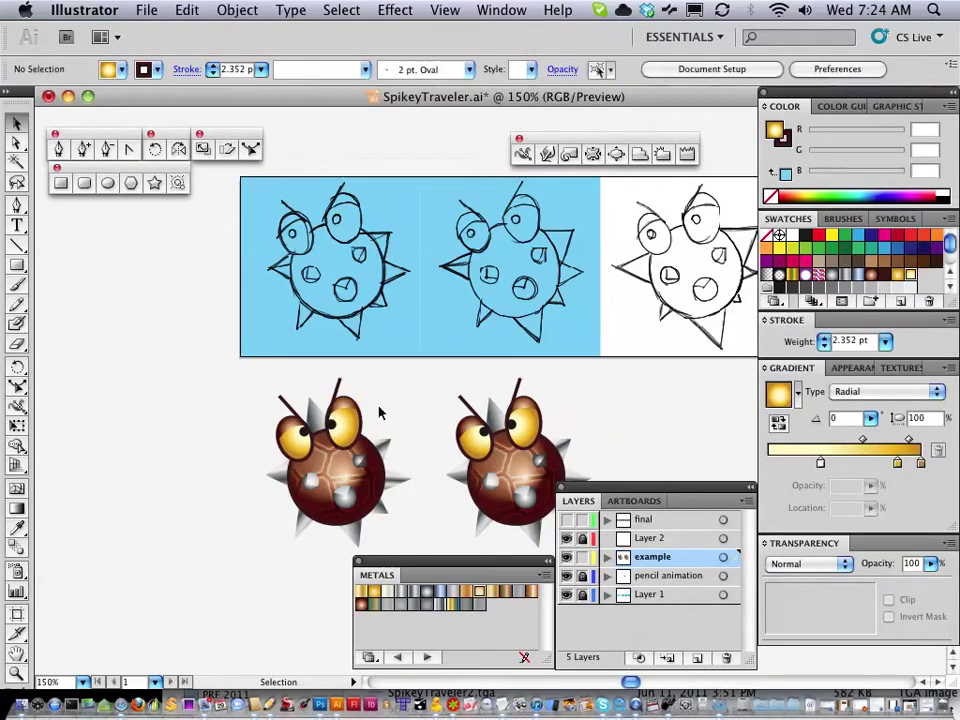
click(343, 420)
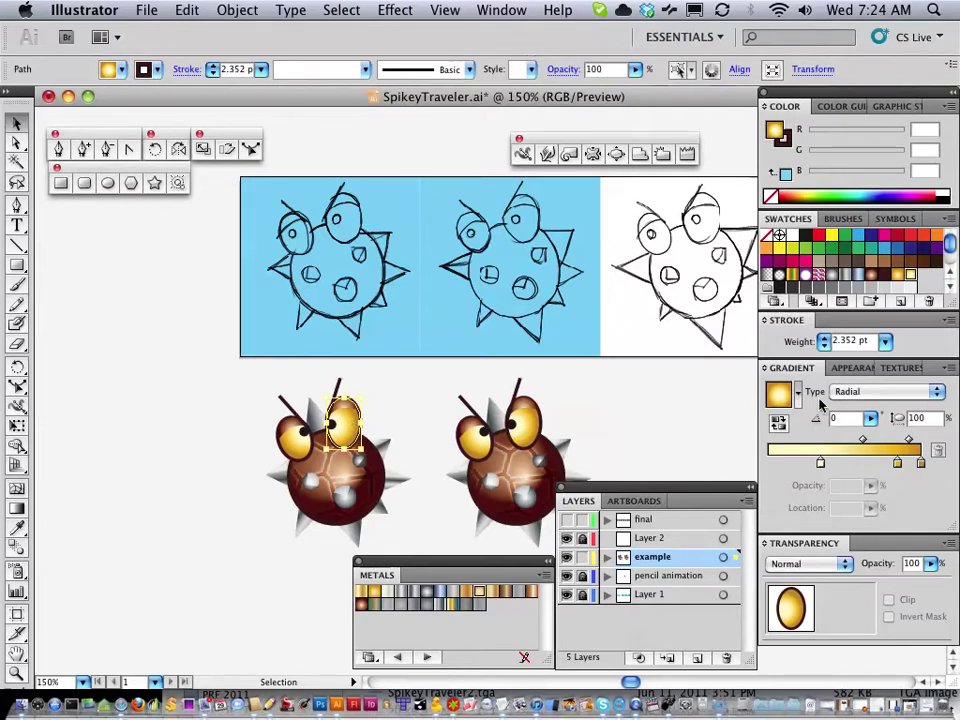
click(390, 388)
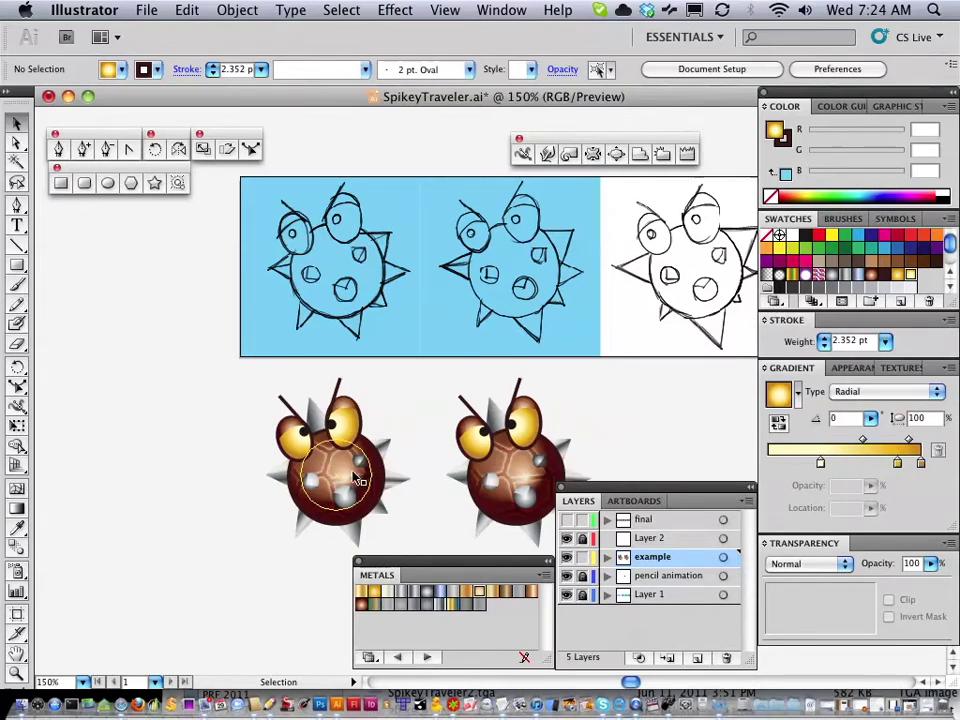
- Check the 35% Overlay shell texture by dragging it off the body and undoing the move
click(345, 477)
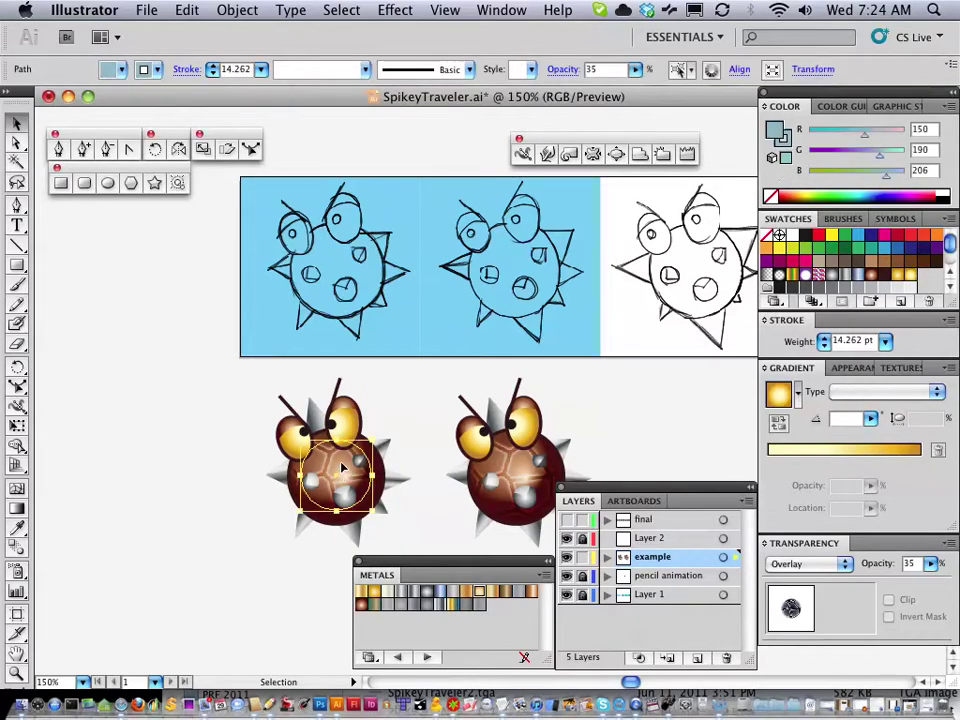
click(189, 441)
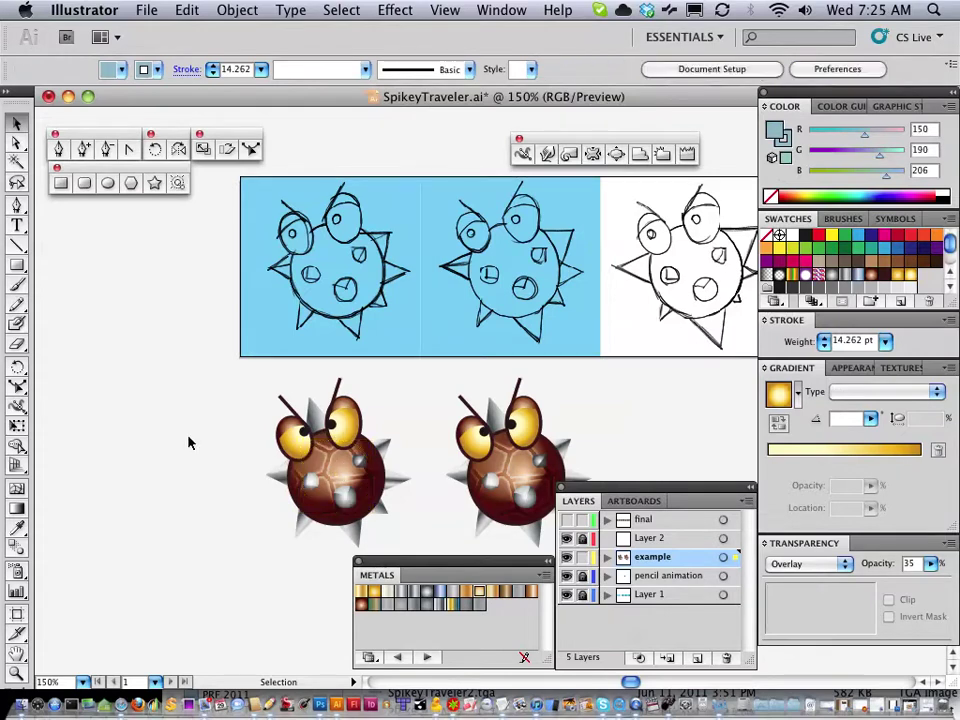
drag(318, 465, 185, 437)
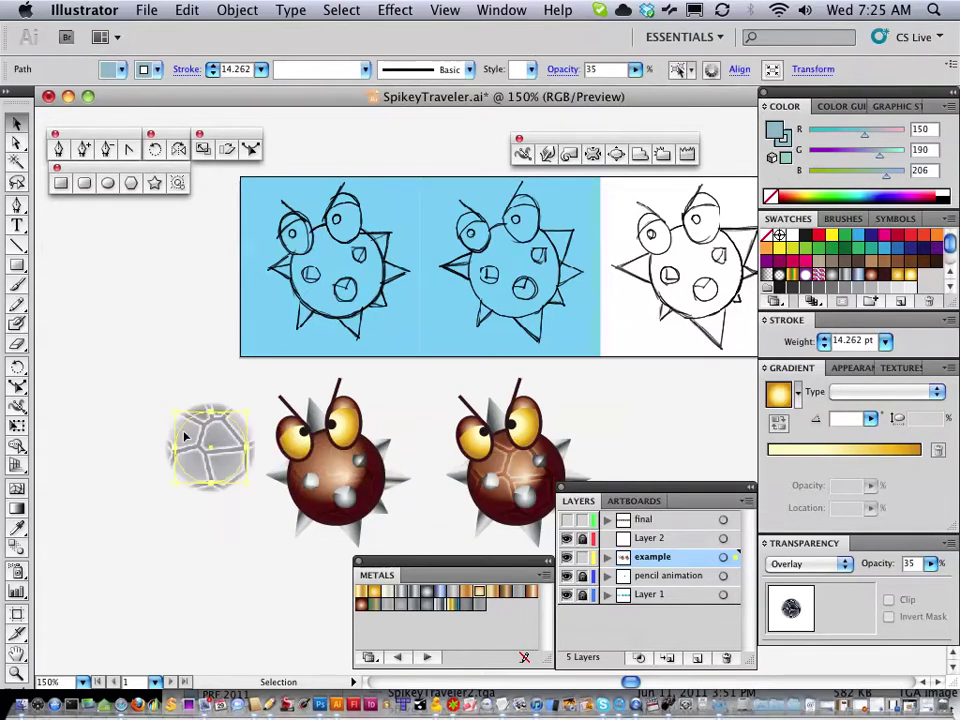
key(super+z)
click(176, 420)
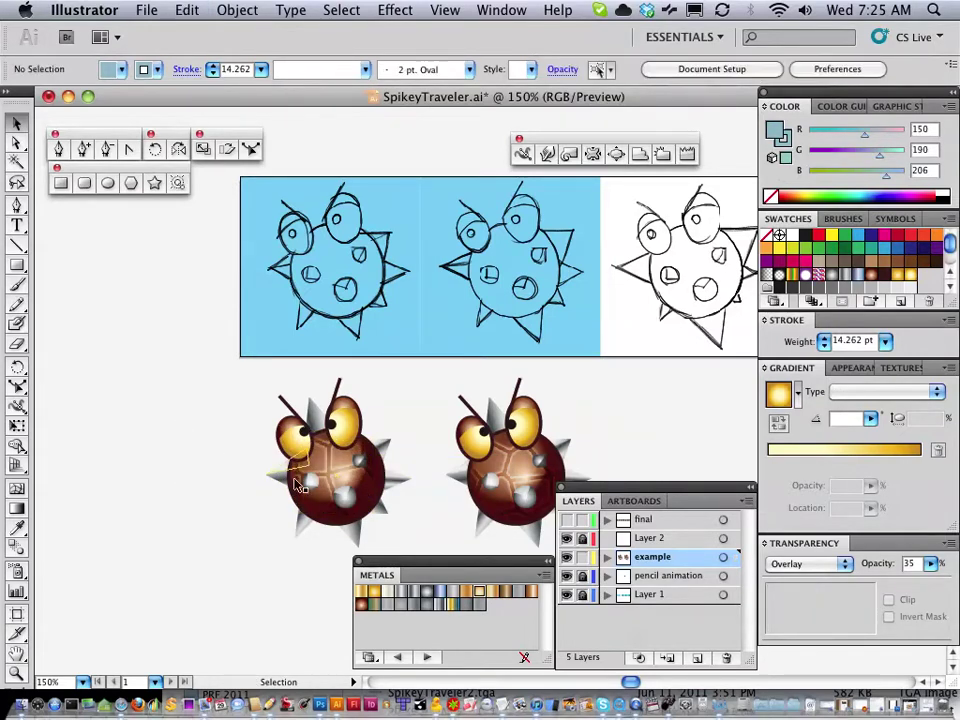
click(315, 410)
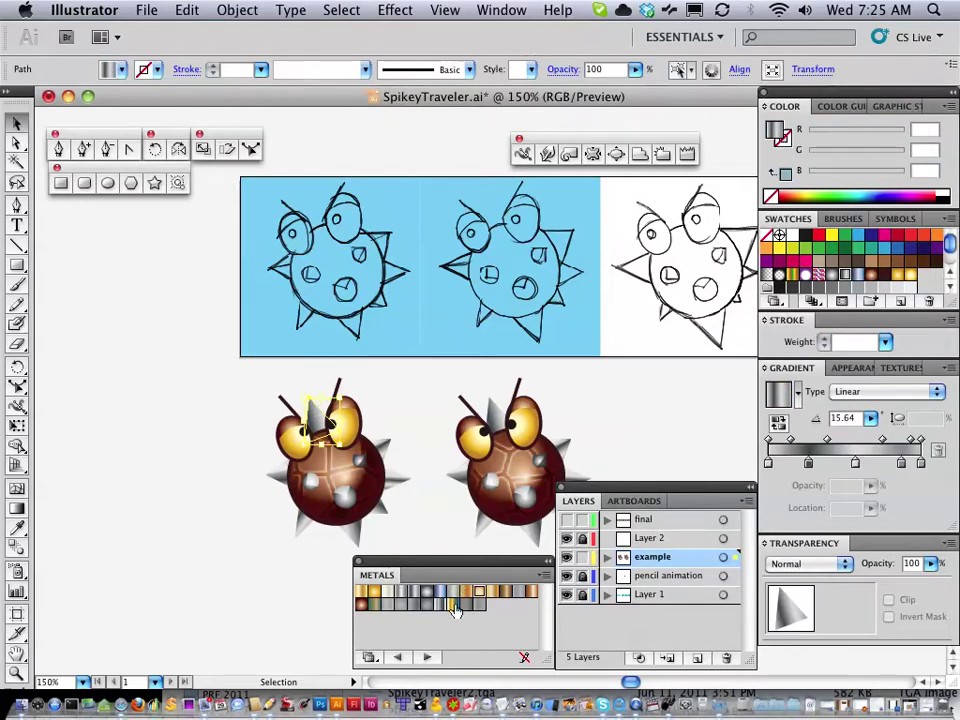
click(225, 482)
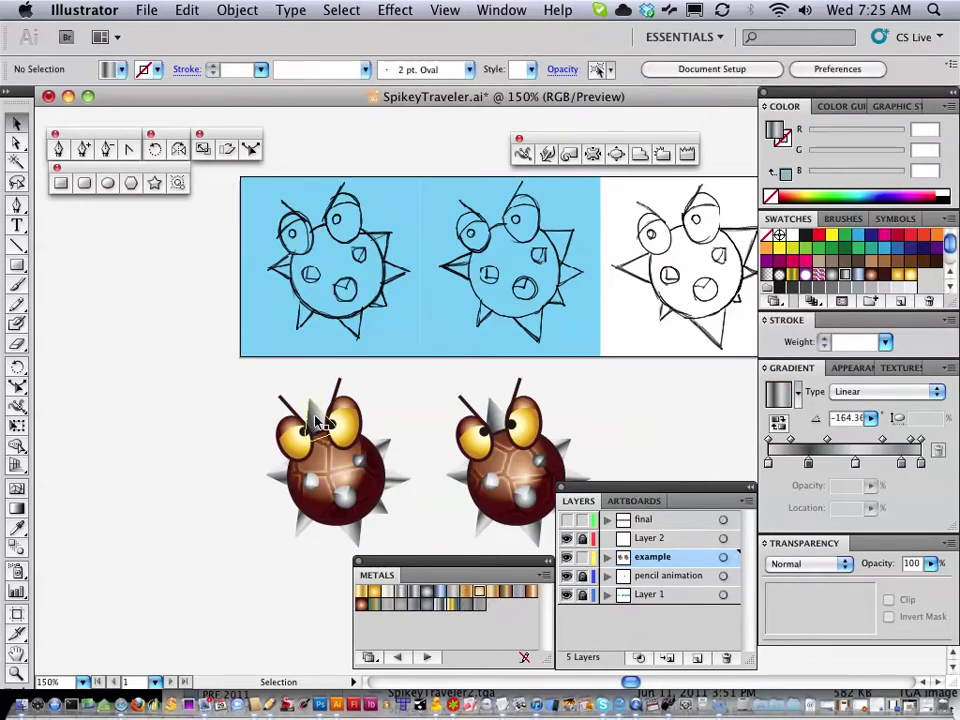
click(388, 448)
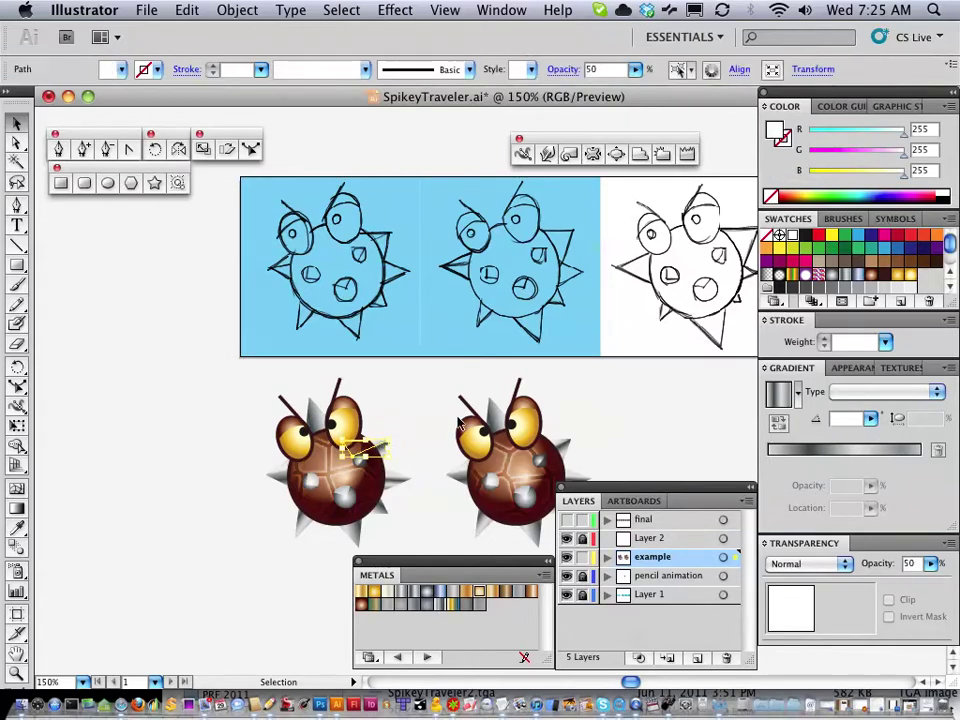
click(395, 453)
click(386, 455)
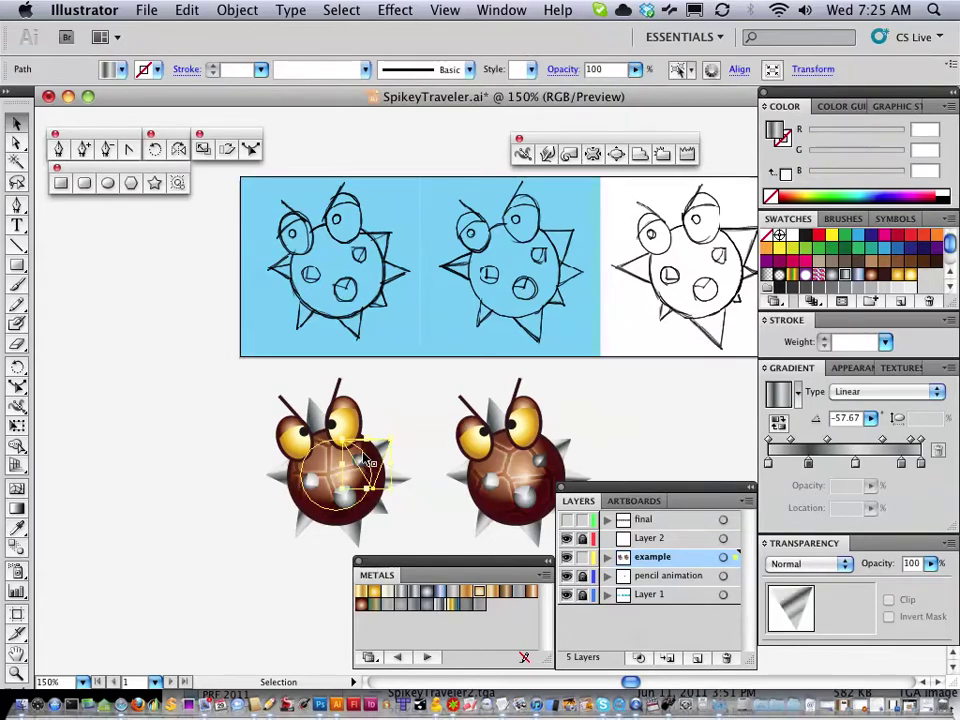
click(195, 417)
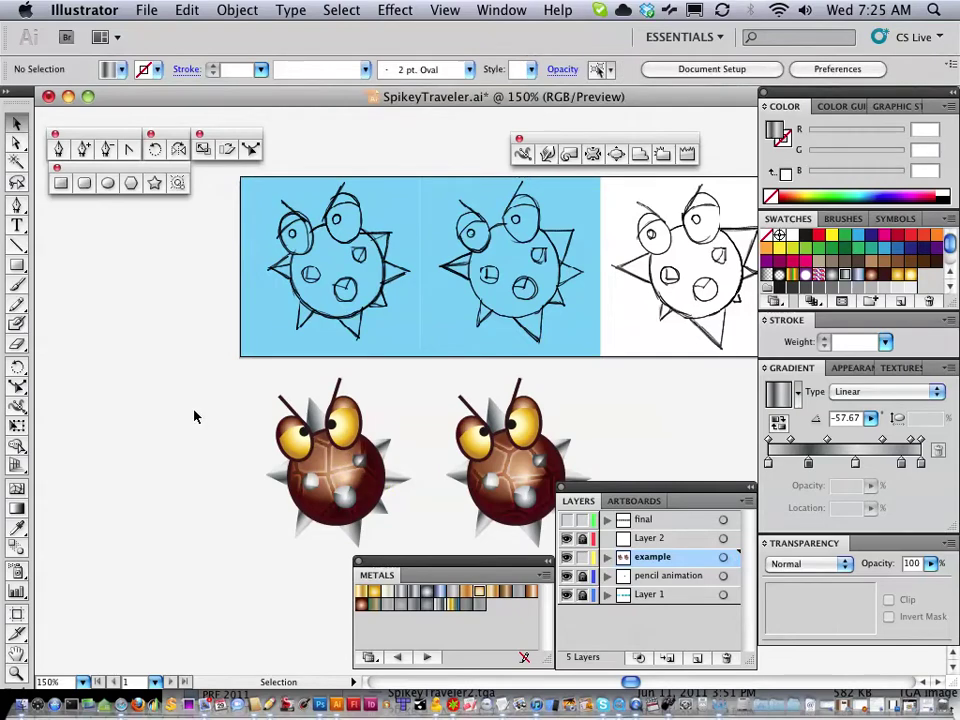
drag(236, 388, 419, 553)
click(203, 445)
- Pan along the strip between the blue sketch frames and the teal frame
drag(451, 363, 303, 396)
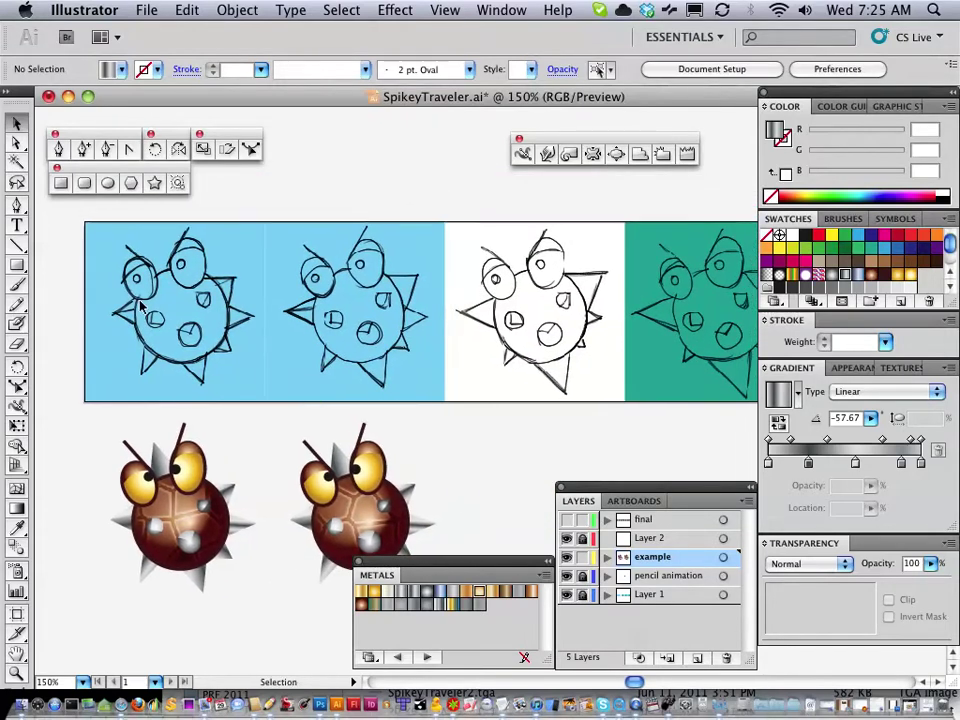
mouse_move(227, 336)
mouse_down()
mouse_move(356, 296)
mouse_move(420, 310)
mouse_up()
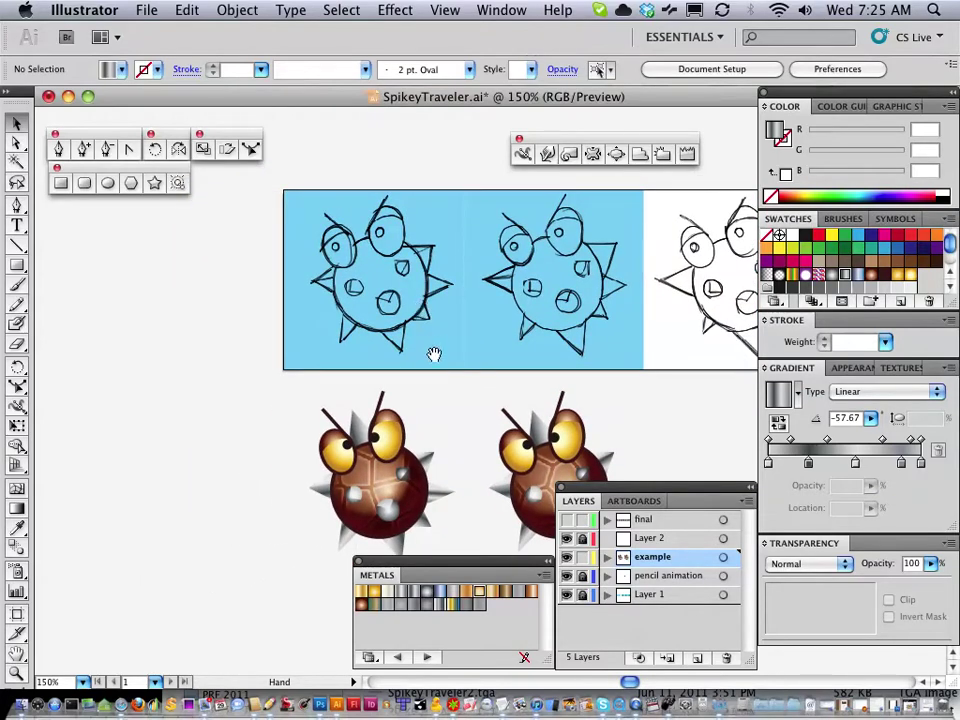
drag(435, 356, 349, 358)
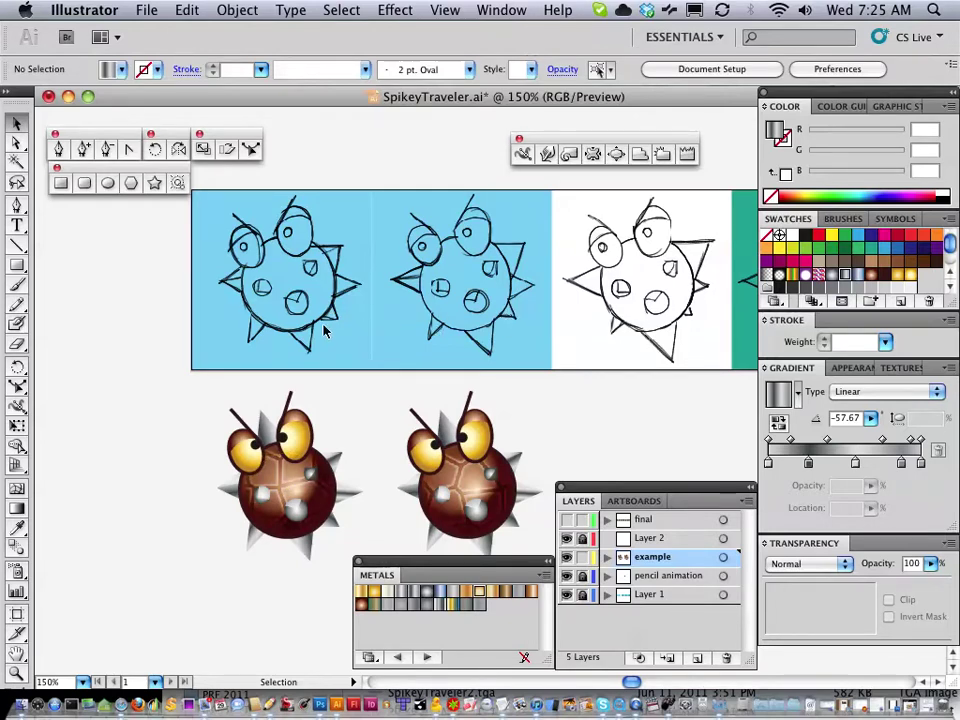
- Drag the whole left shaded character up into the first blue sketch frame and deselect it
drag(197, 395, 356, 566)
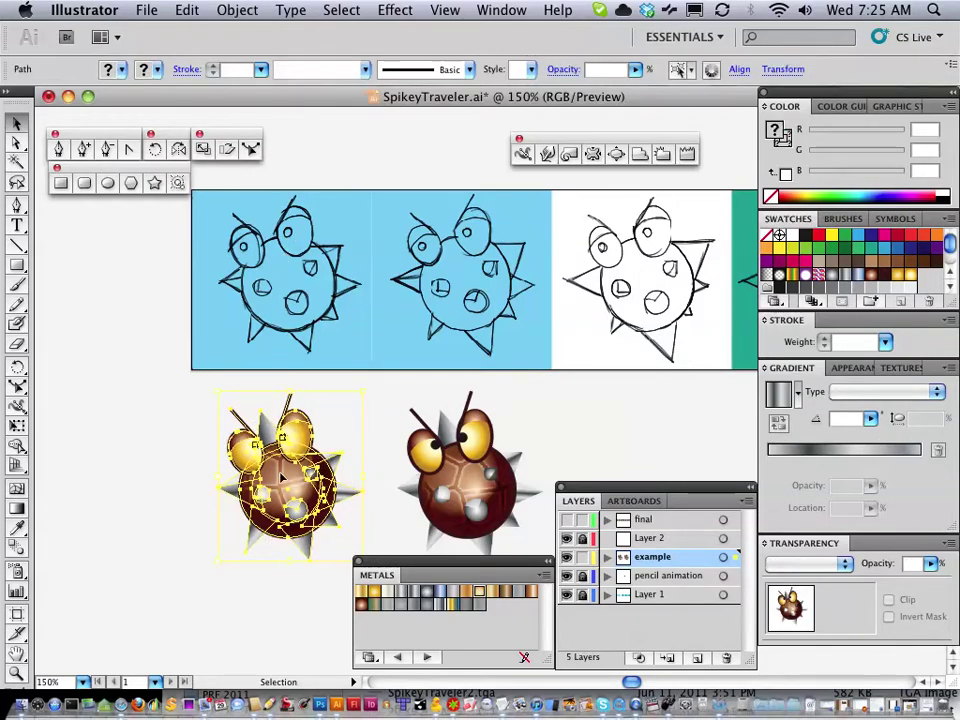
drag(281, 477, 284, 273)
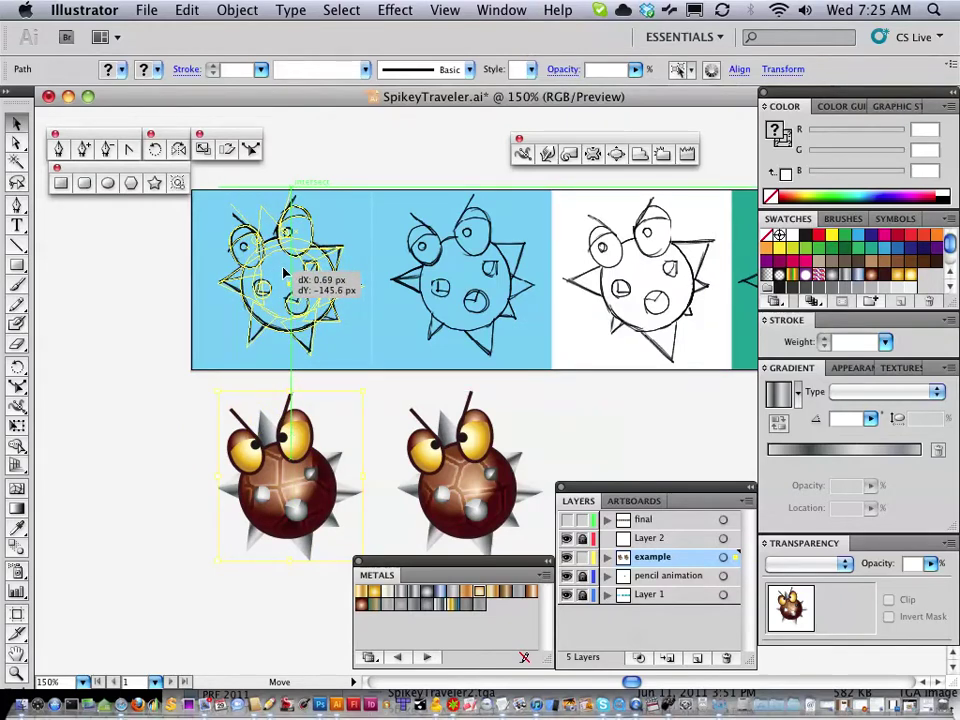
drag(283, 272, 285, 272)
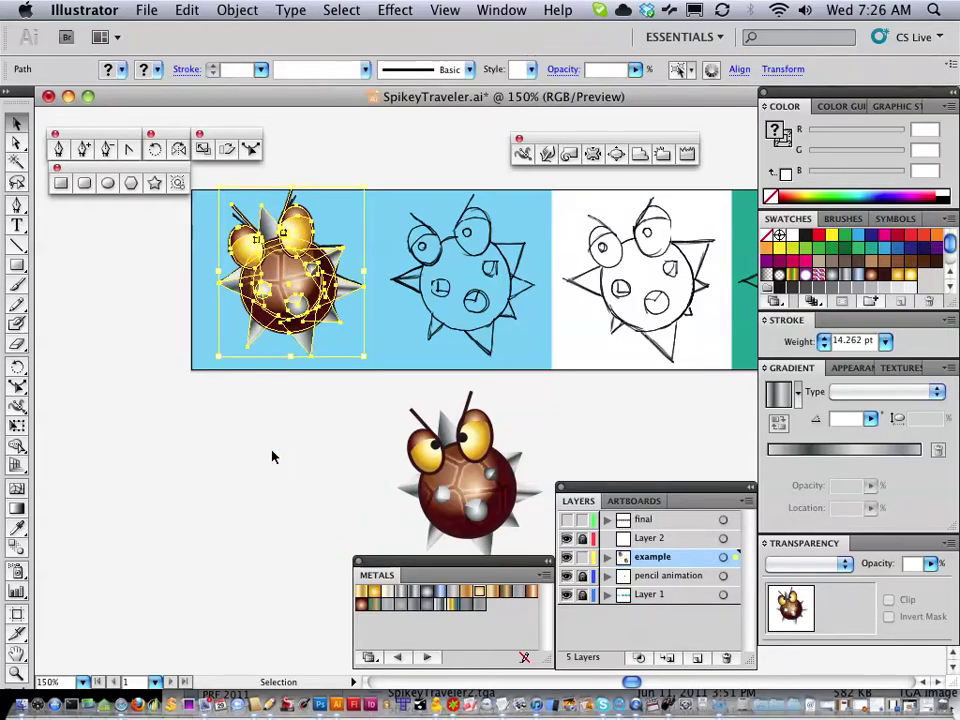
click(275, 442)
drag(339, 330, 330, 408)
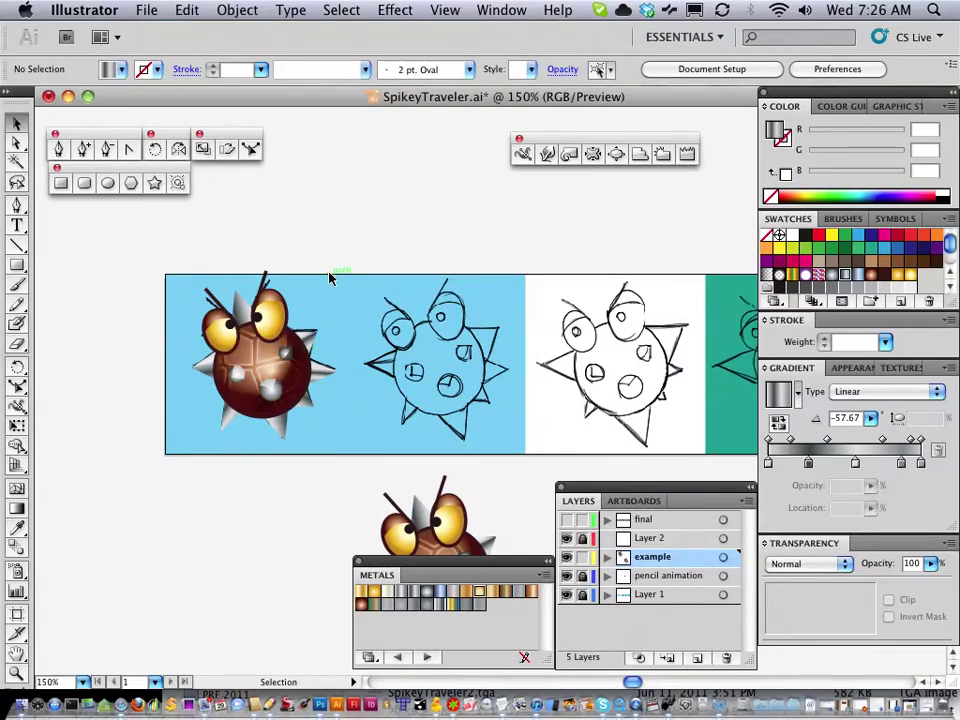
scroll(440, 430, right, 5)
scroll(440, 430, down, 1)
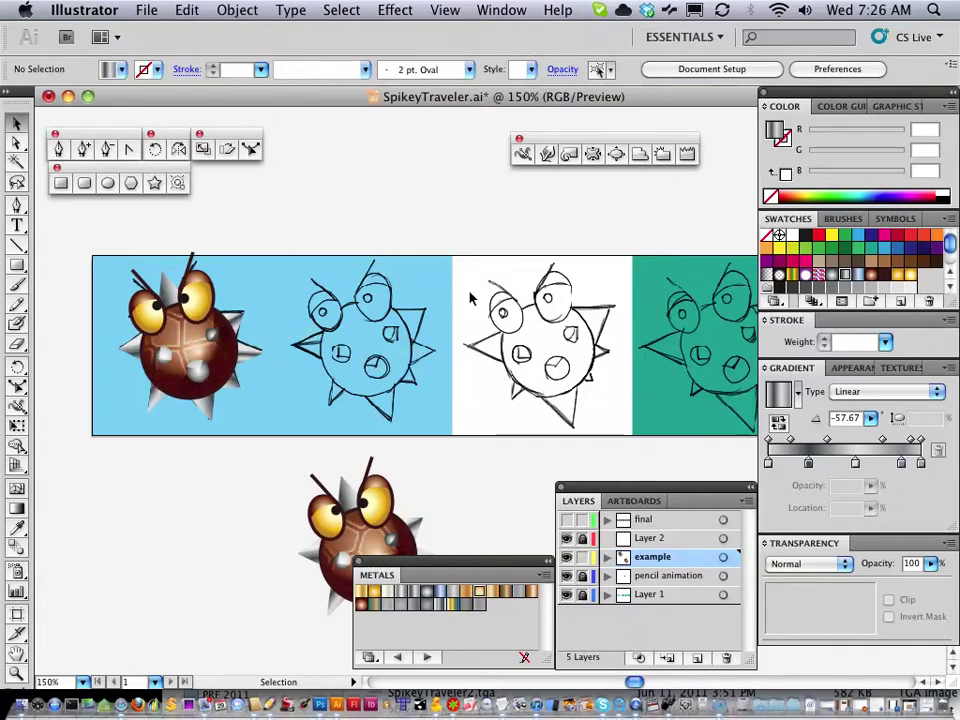
- Unlock Layer 1, test-select the first blue tile, dismiss the iCal alarm, and select the character
click(583, 595)
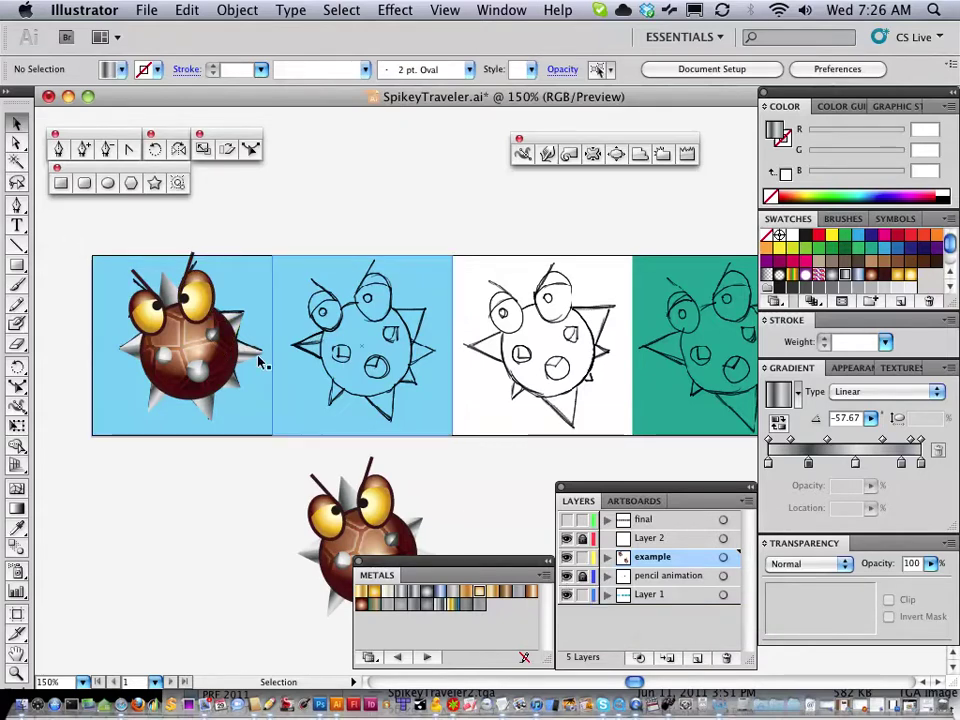
click(259, 266)
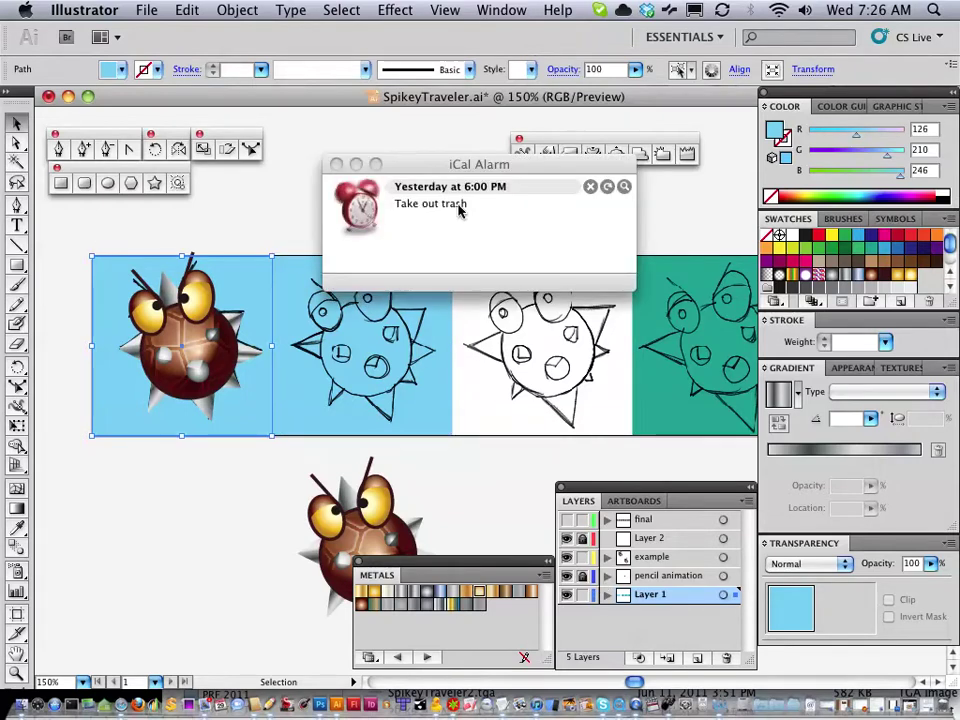
click(590, 186)
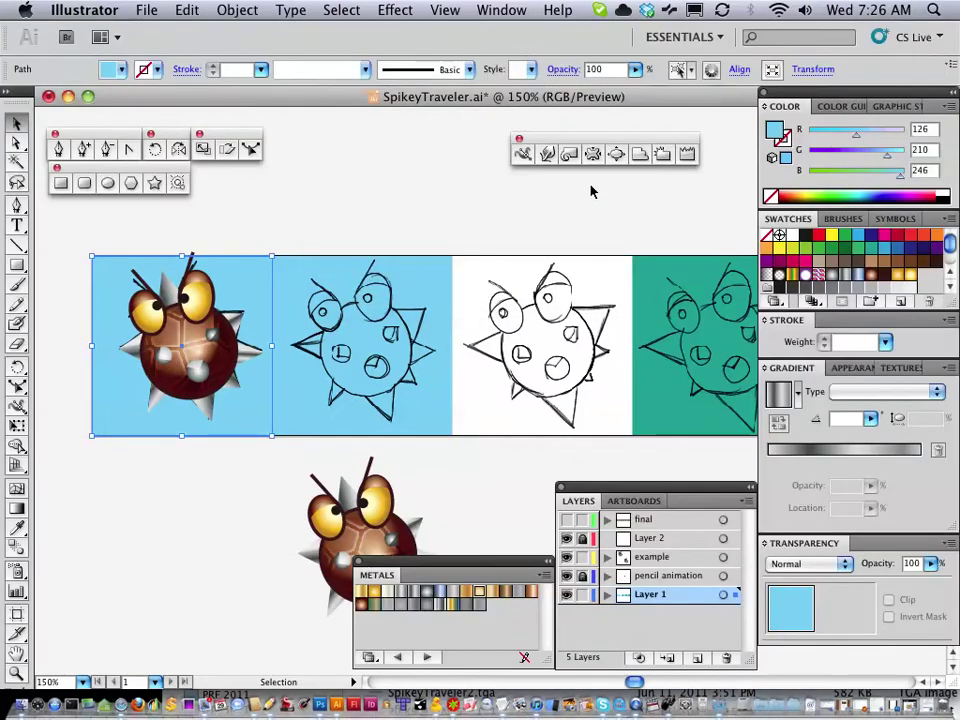
click(180, 225)
drag(77, 229, 264, 456)
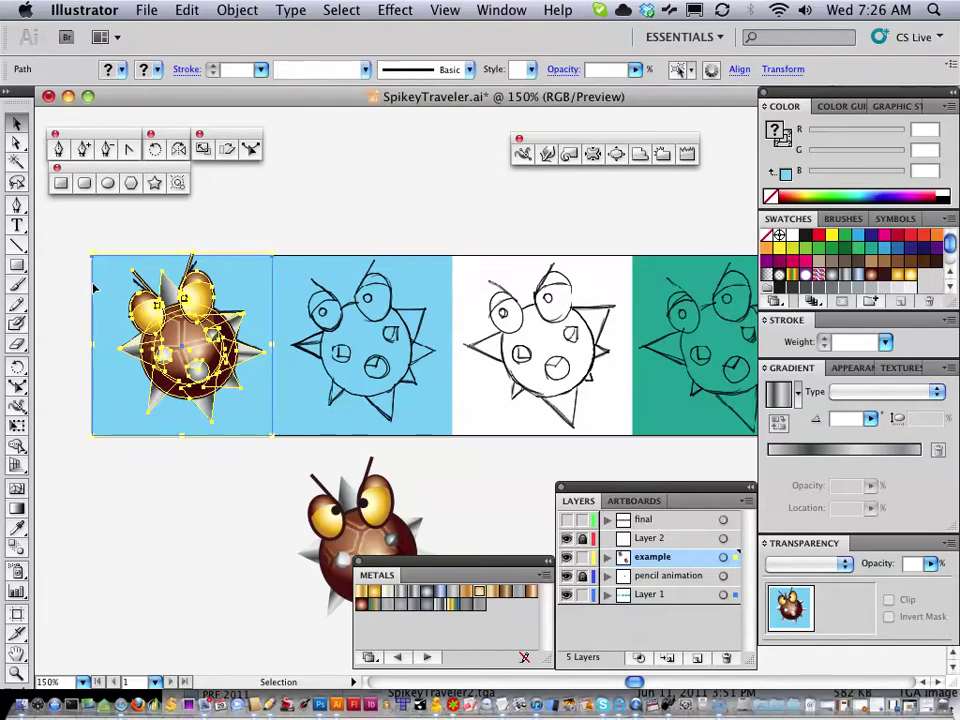
- Option-Shift-drag a copy of the first-frame character 128 px right into the second blue frame
drag(72, 238, 264, 463)
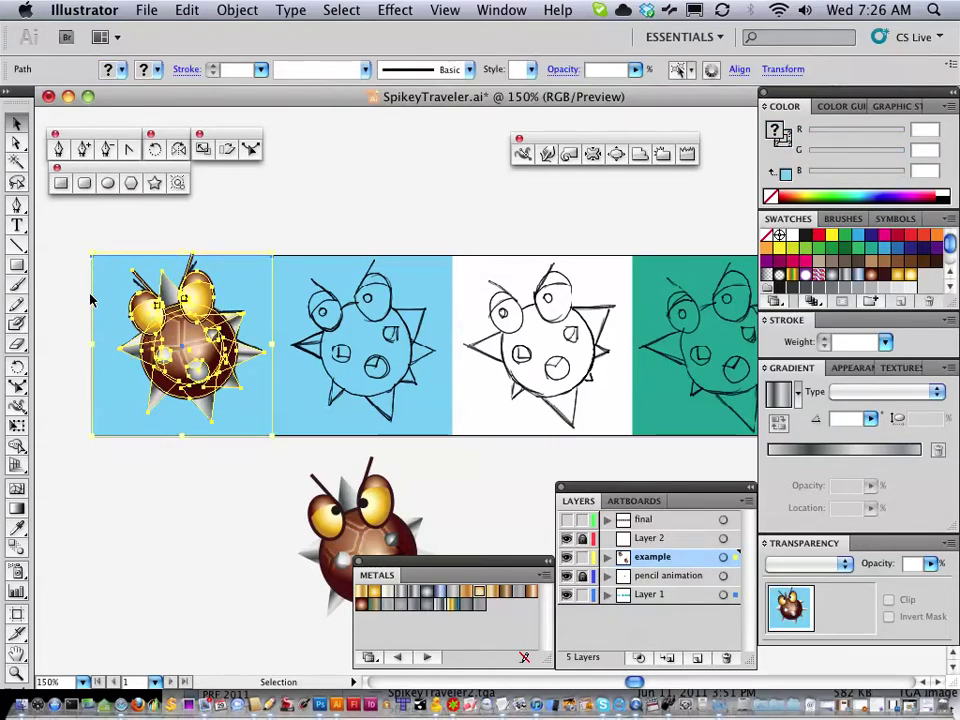
drag(90, 297, 243, 303)
drag(68, 233, 269, 466)
drag(93, 311, 274, 318)
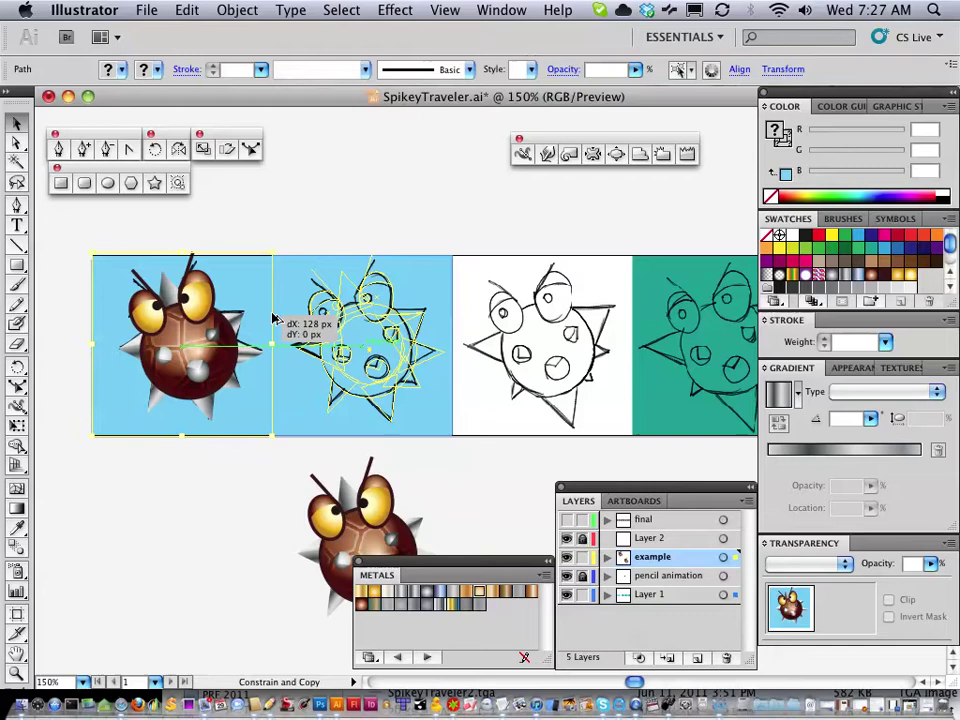
drag(273, 318, 273, 318)
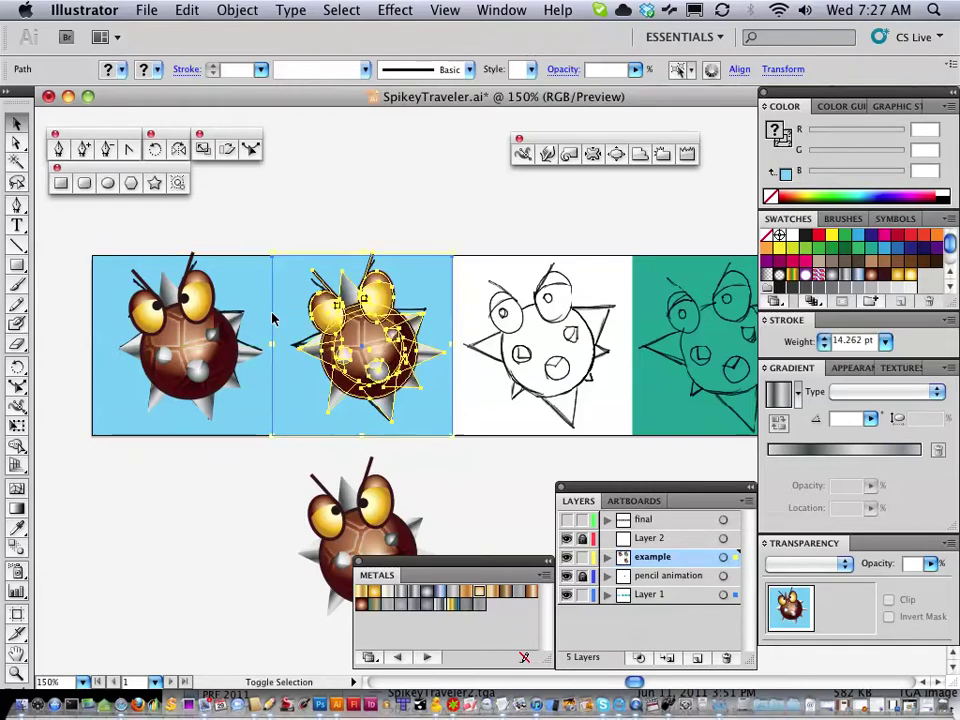
- Turn the second frame's background purple by lowering G to 124 in the Color panel
click(368, 232)
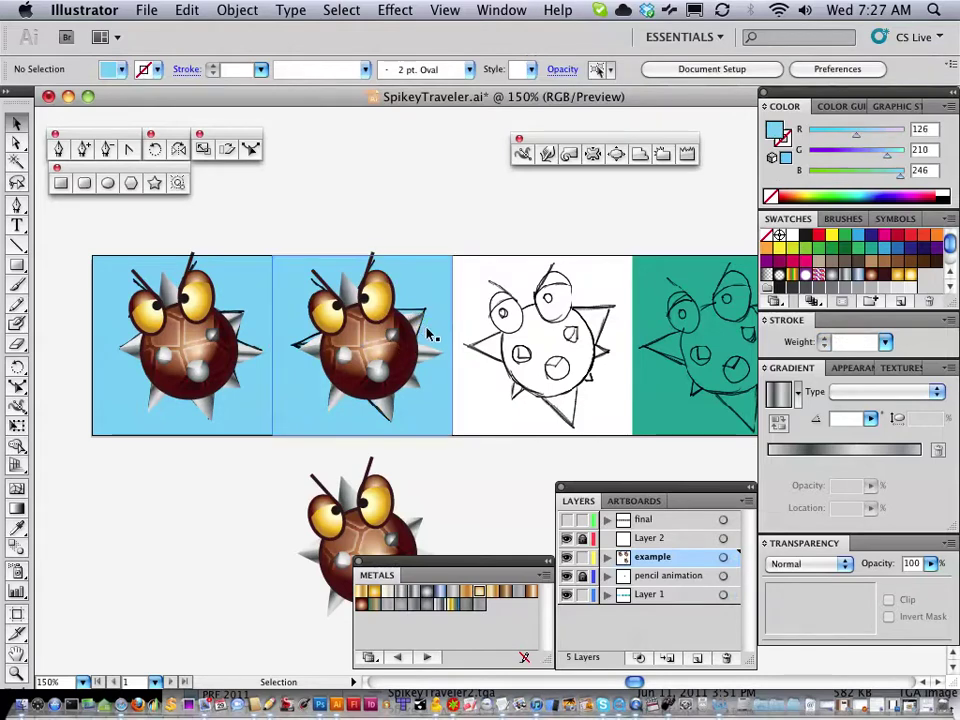
click(435, 280)
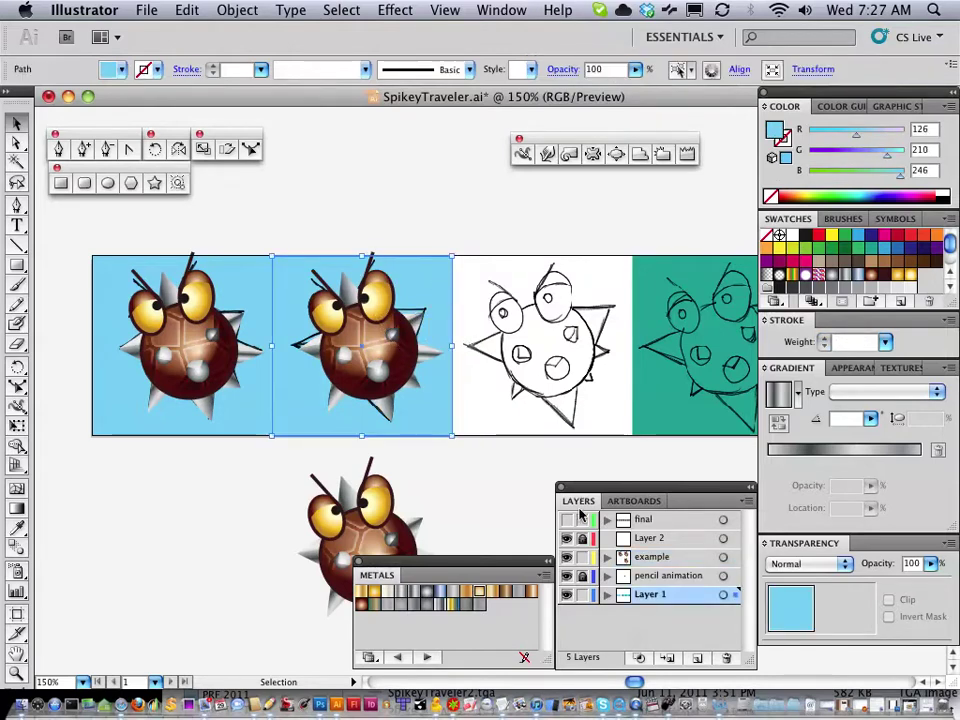
click(855, 156)
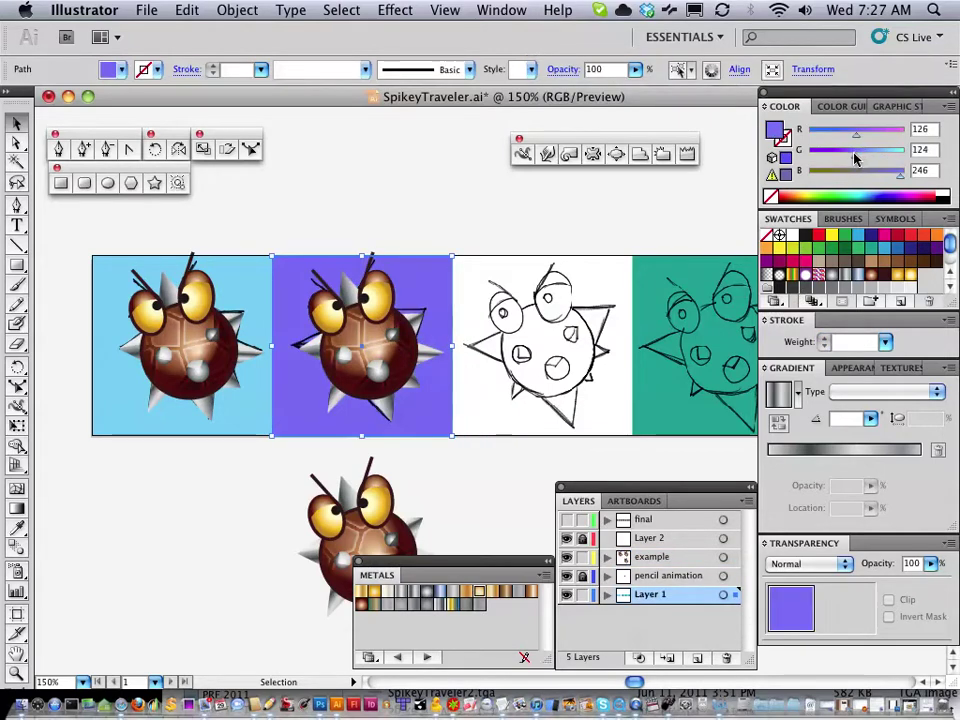
click(360, 226)
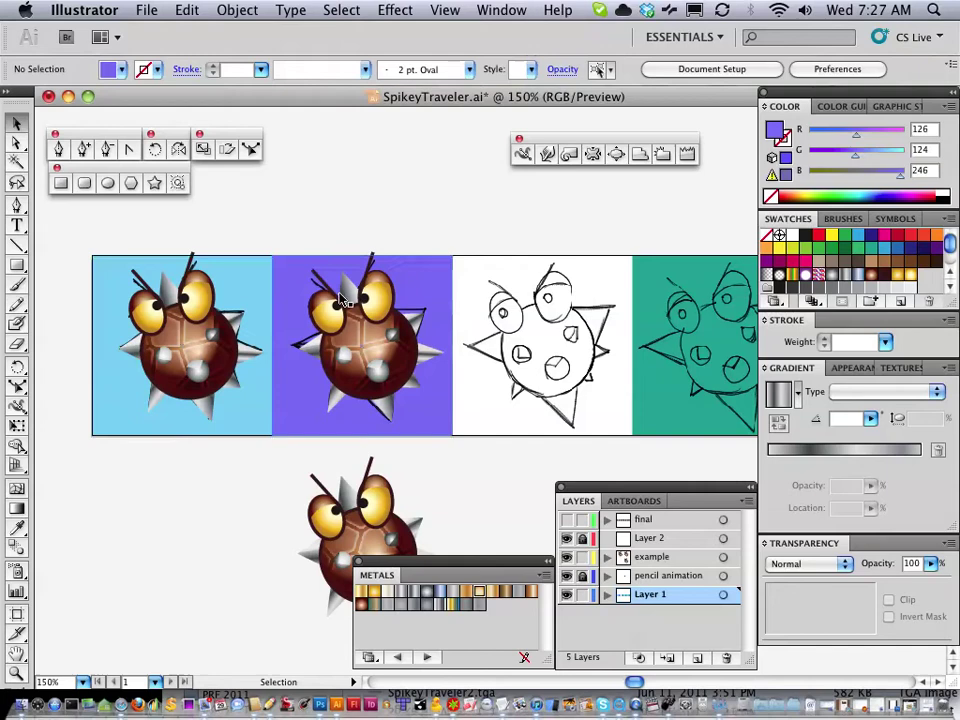
- Nudge the second character's left spike slightly to the left
click(420, 325)
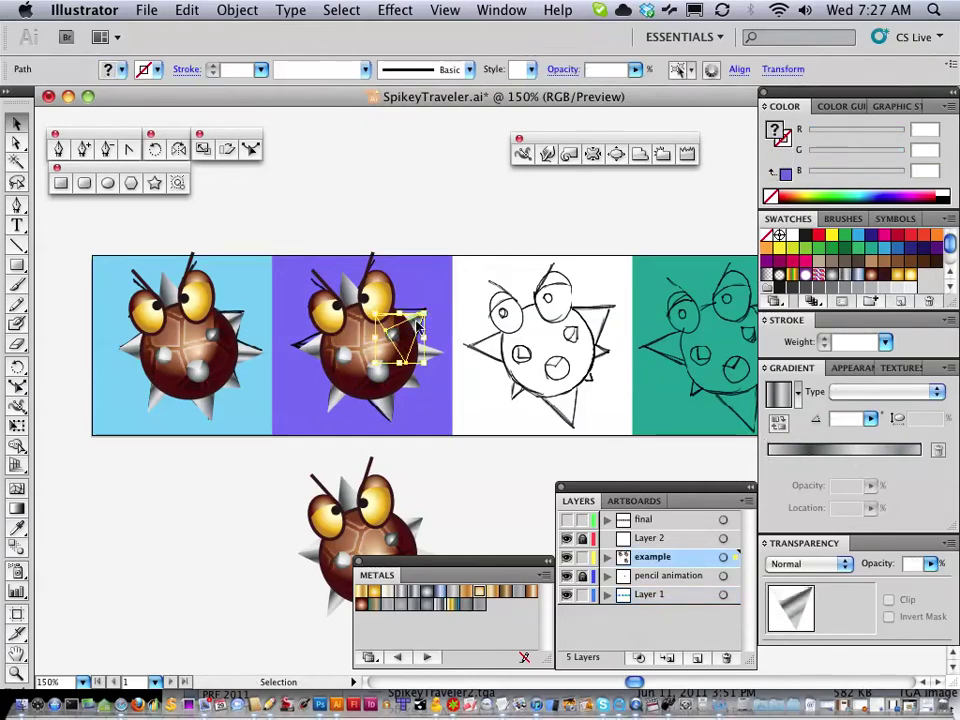
drag(418, 327, 421, 323)
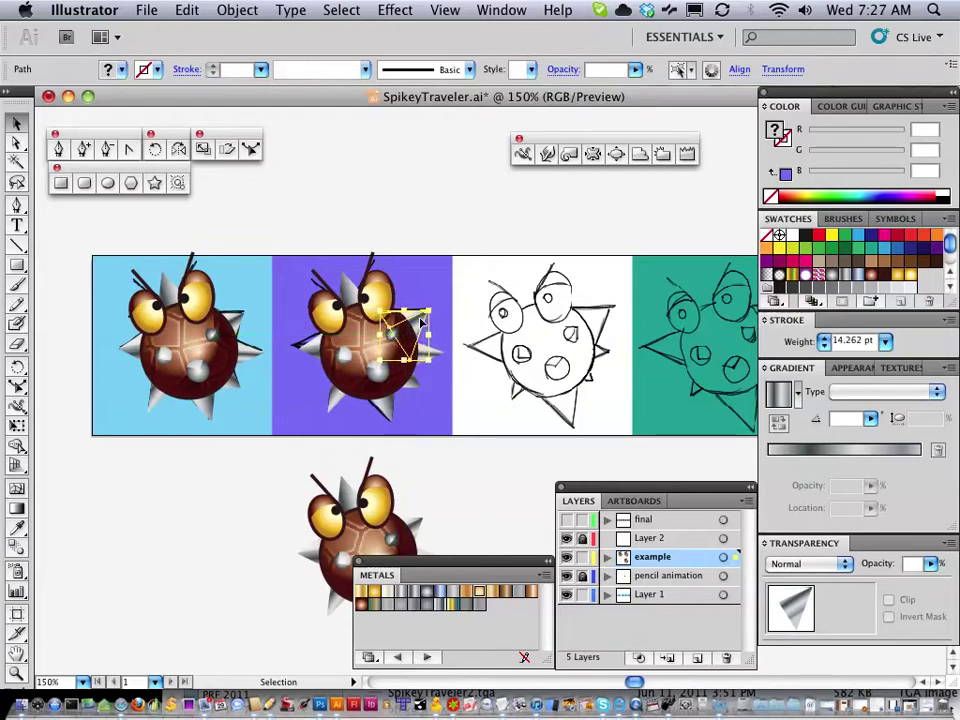
click(312, 352)
drag(312, 345, 303, 347)
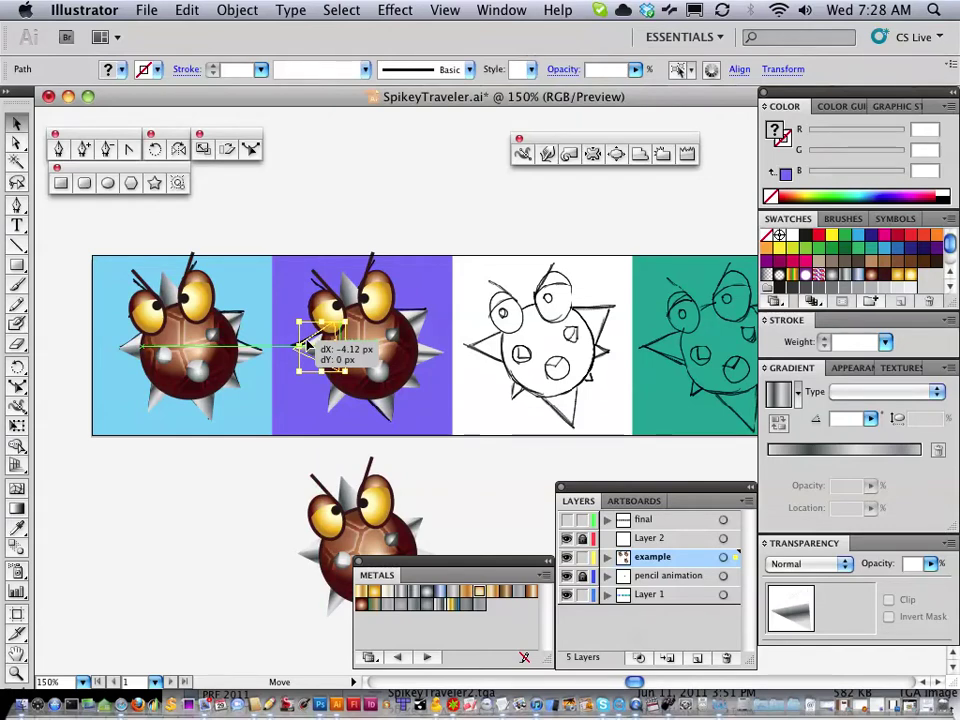
drag(305, 346, 307, 345)
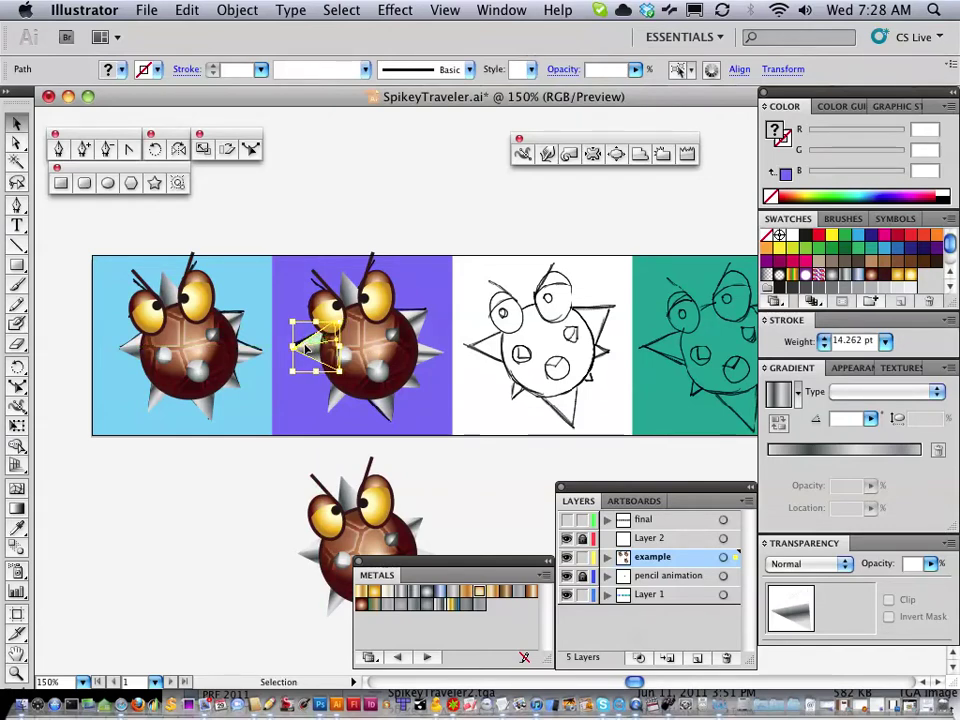
key(super+z)
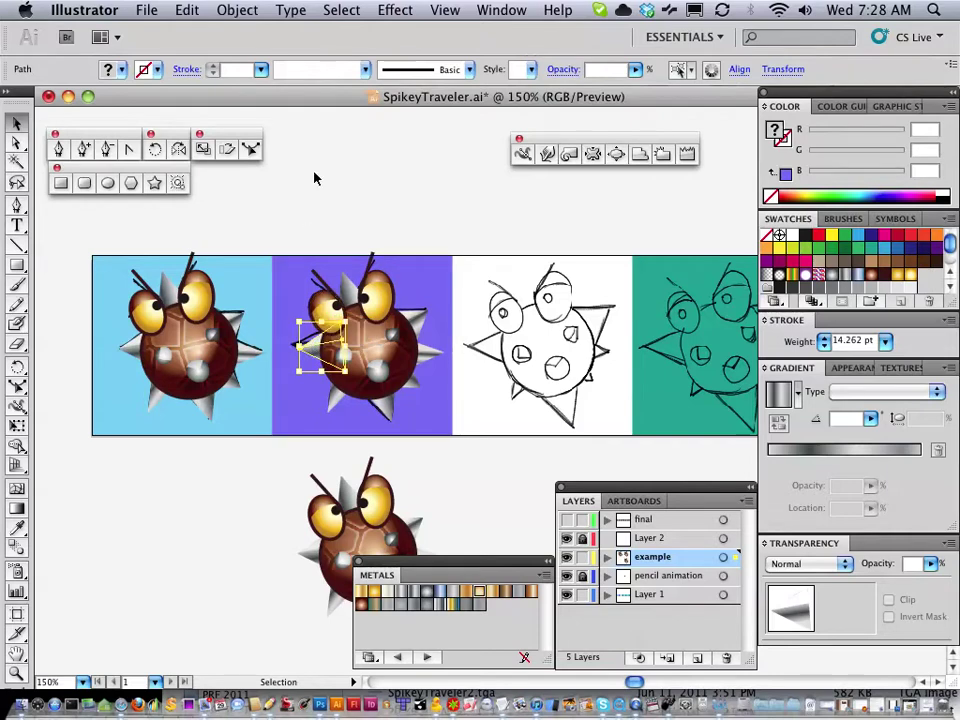
mouse_move(313, 349)
mouse_down()
mouse_move(303, 350)
mouse_move(310, 344)
mouse_up()
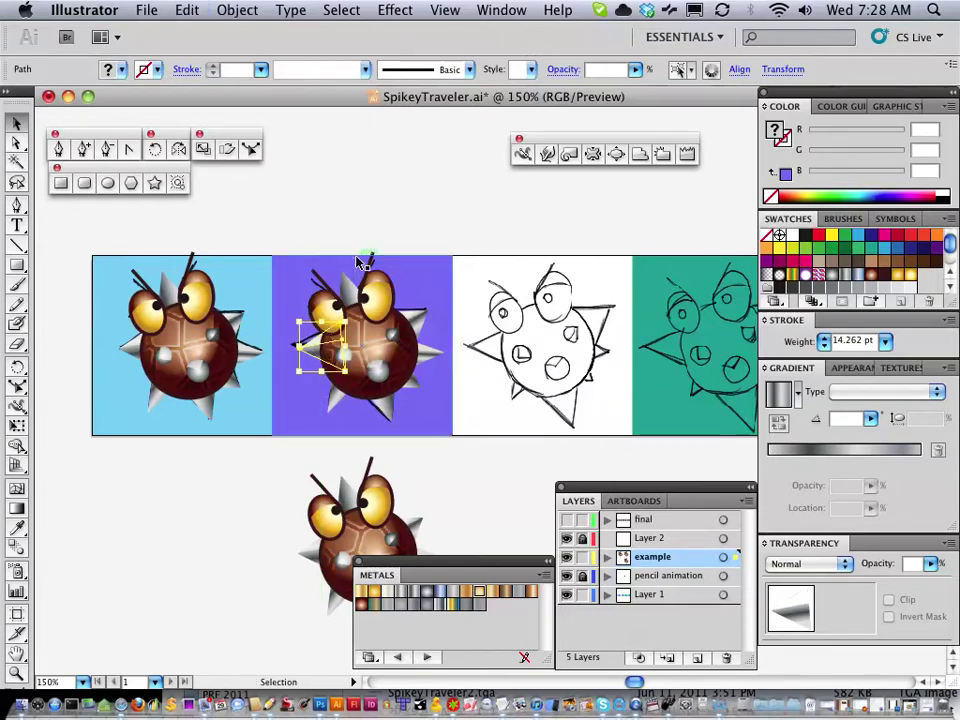
click(443, 10)
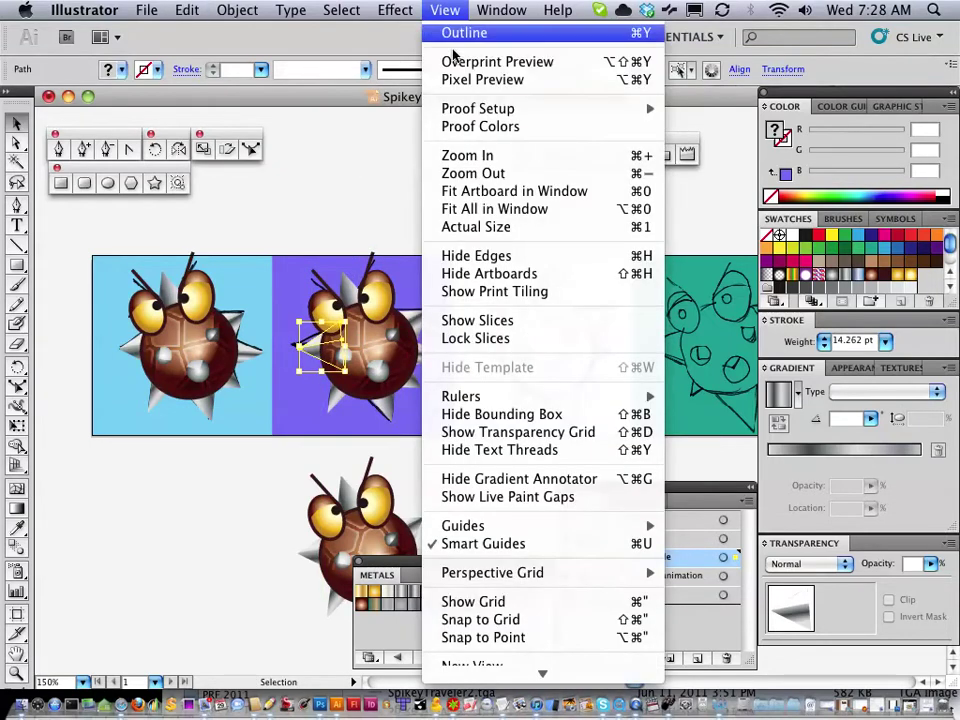
- Adjust the spike with Smart Guides off, then Alt-drag a first-character copy 256 px into the third frame
click(468, 543)
drag(311, 347, 309, 349)
click(236, 476)
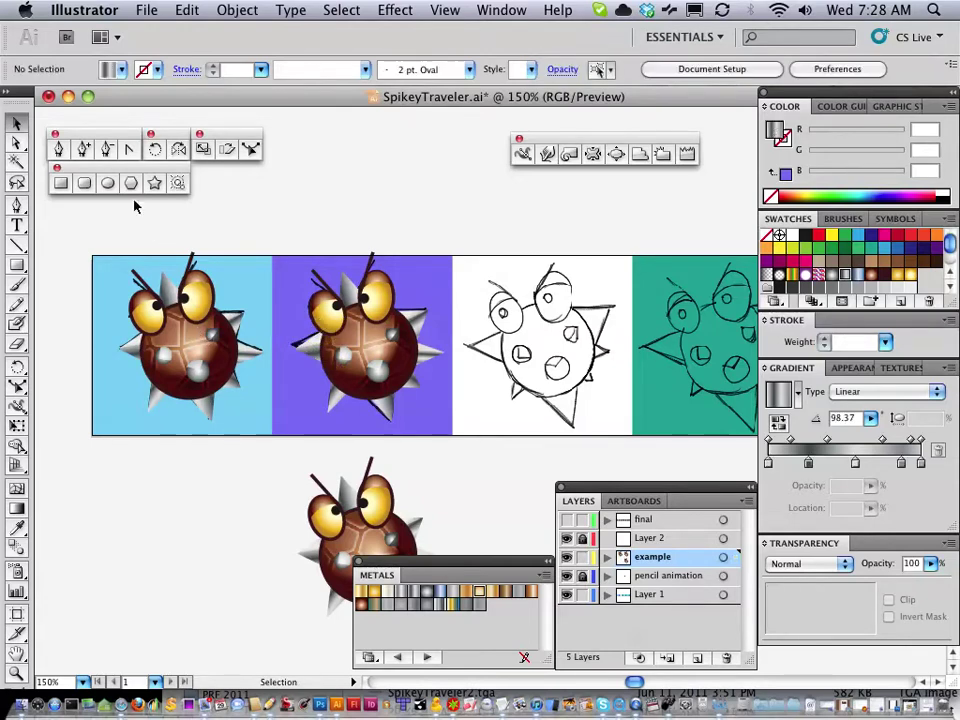
drag(79, 237, 266, 456)
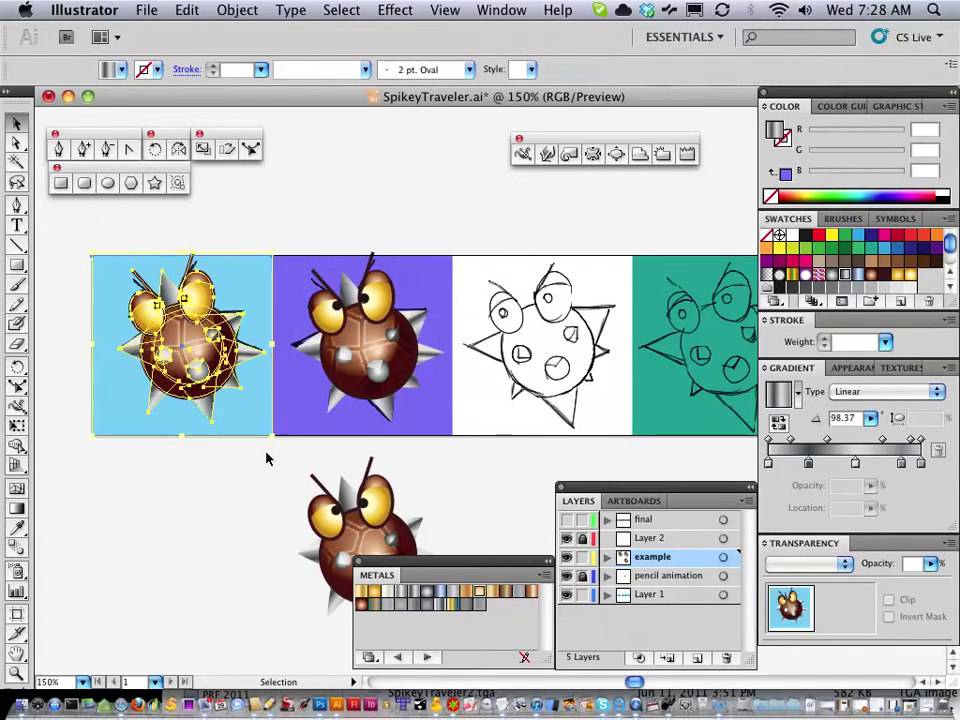
click(433, 10)
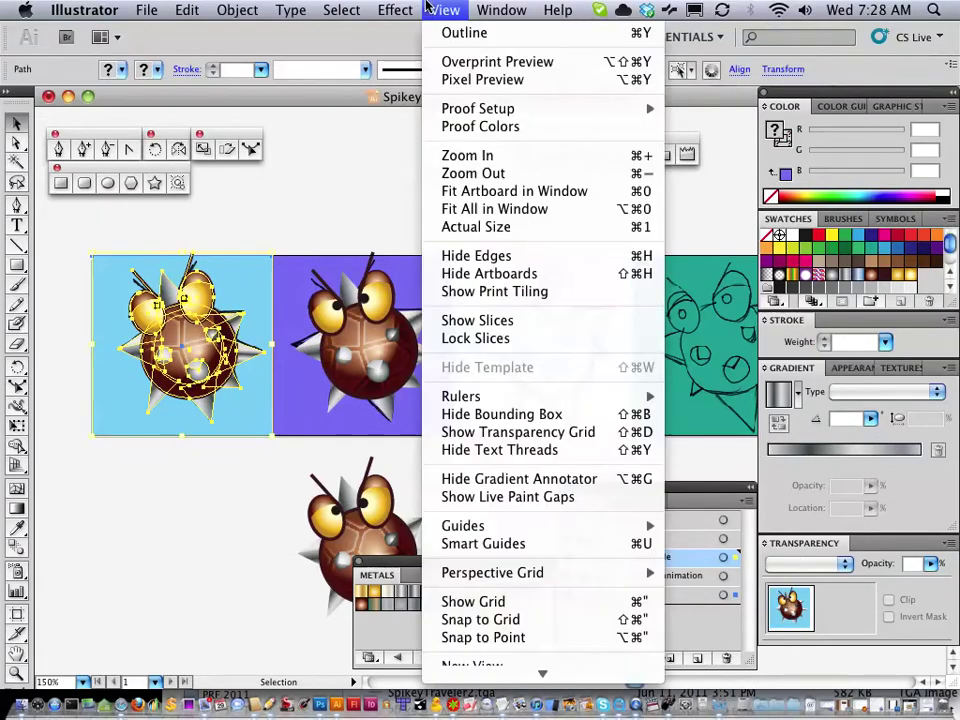
click(530, 543)
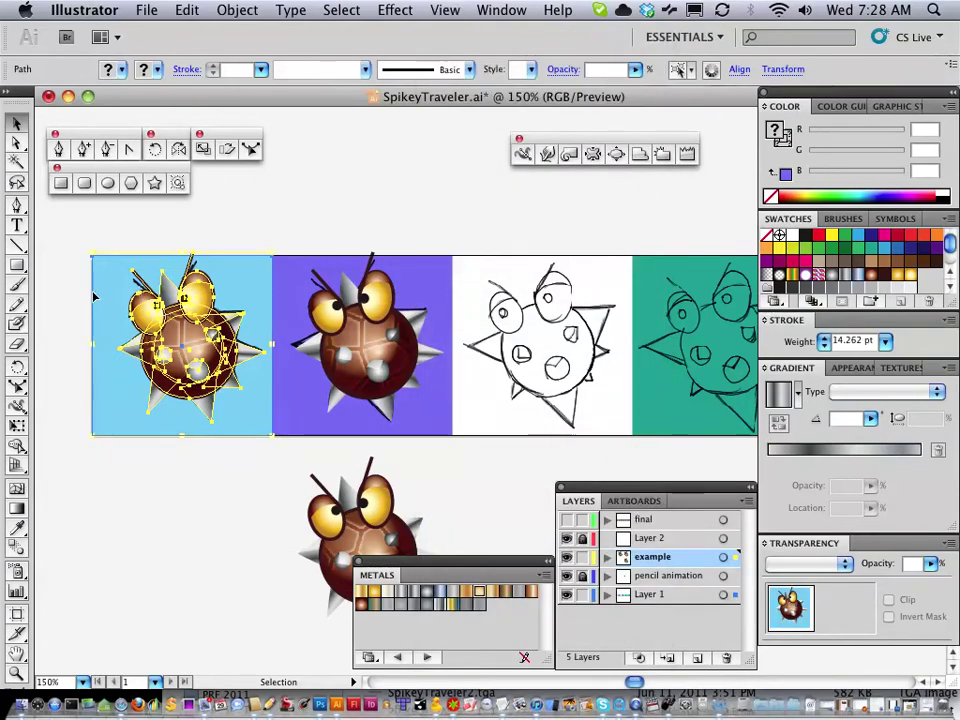
drag(93, 297, 453, 302)
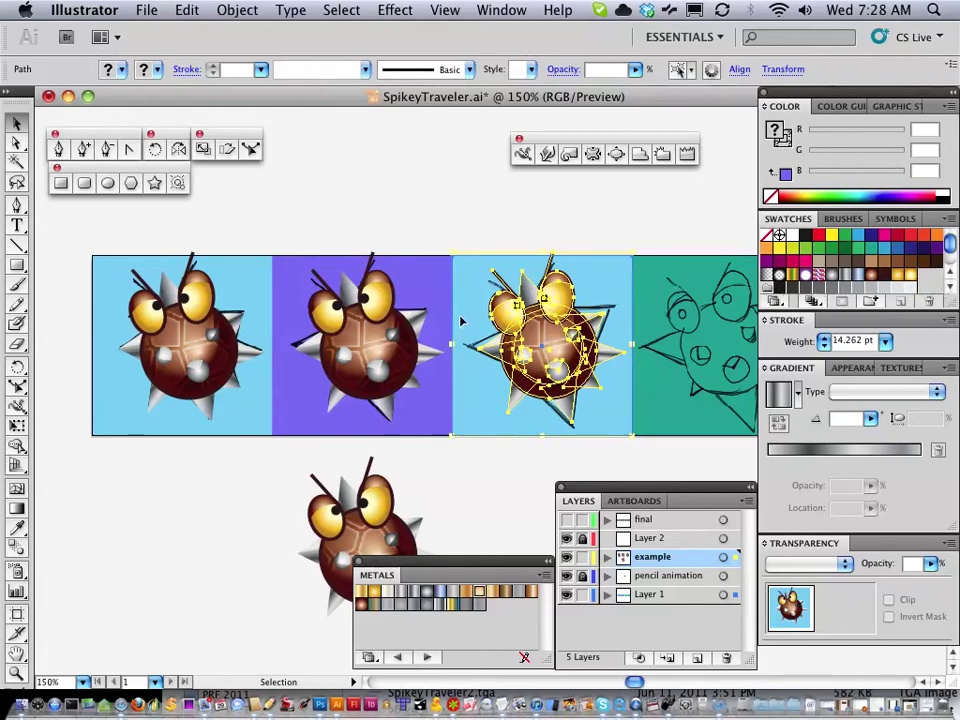
- Select the small shapes by the third character's eye and nudge them slightly left
drag(463, 223, 347, 214)
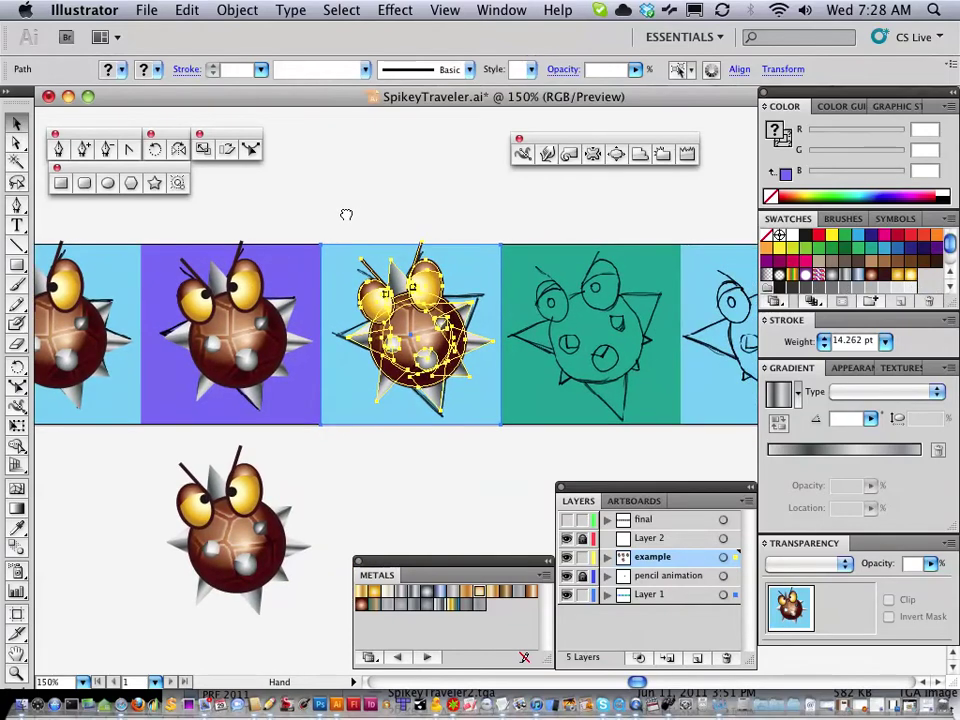
click(343, 228)
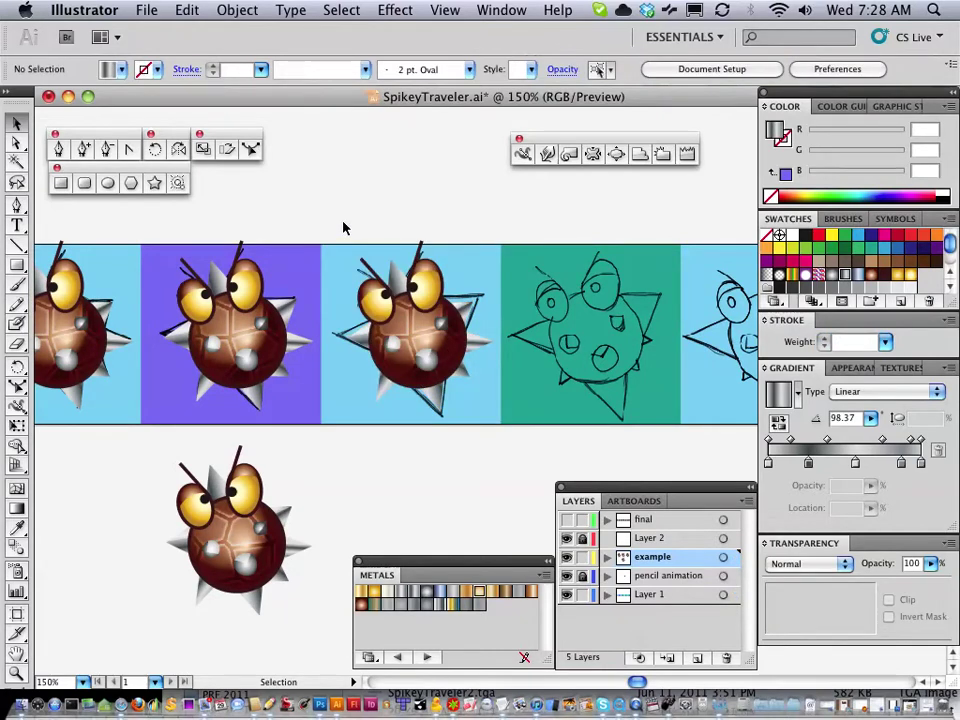
click(362, 331)
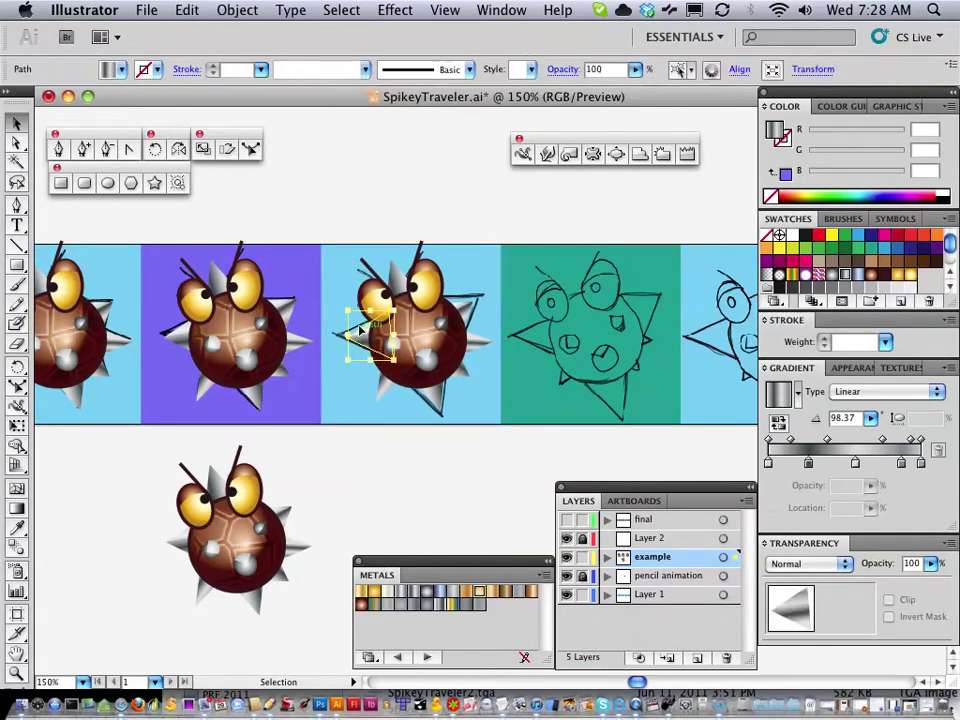
shift+click(365, 337)
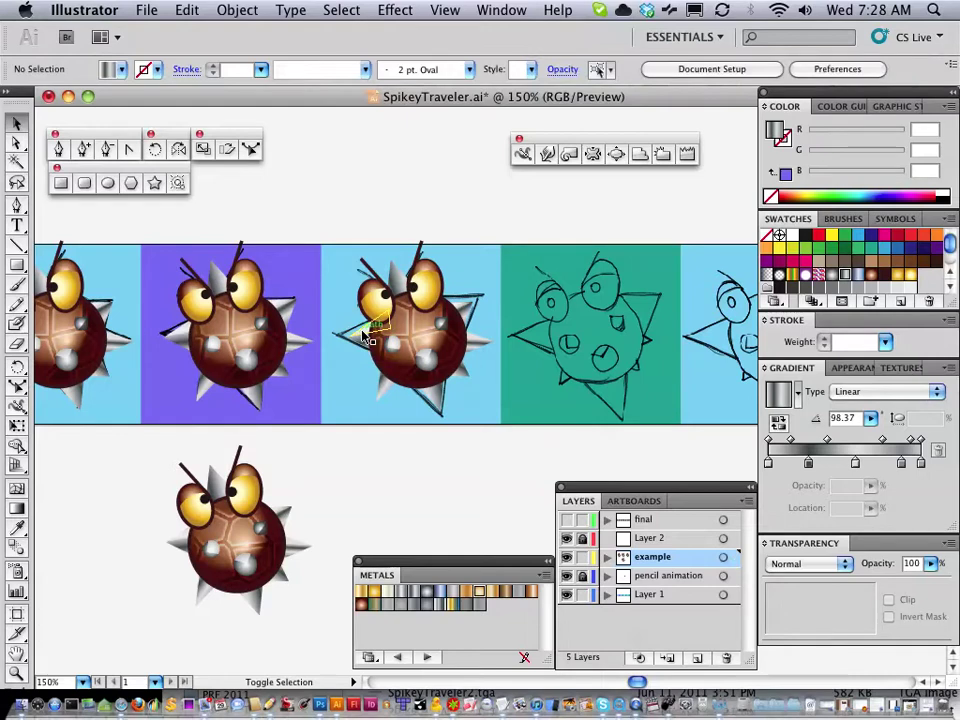
shift+click(365, 341)
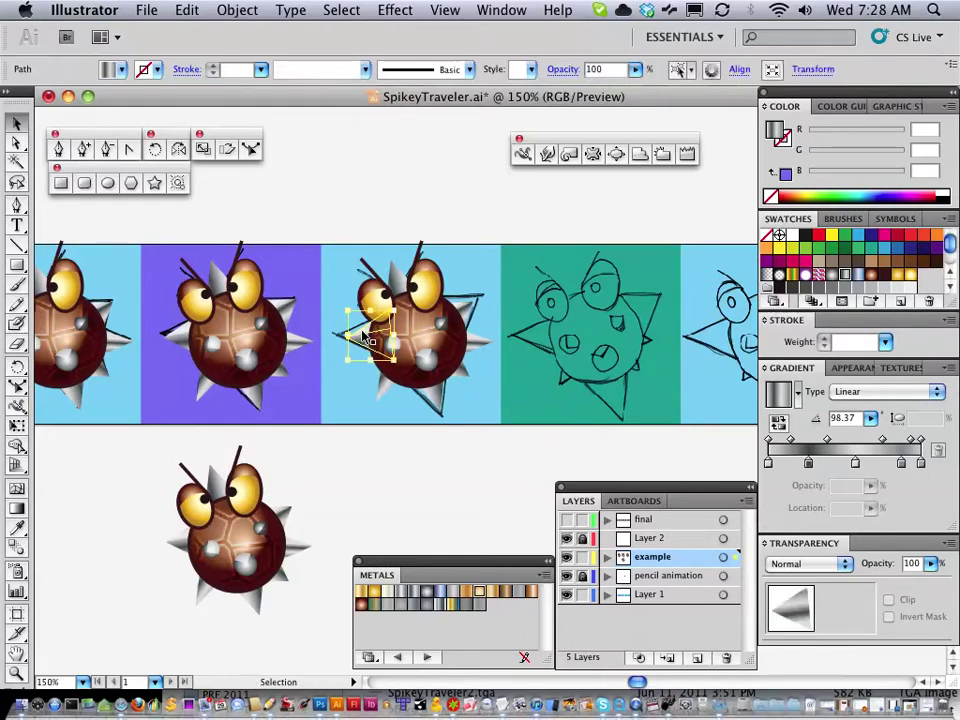
shift+click(365, 338)
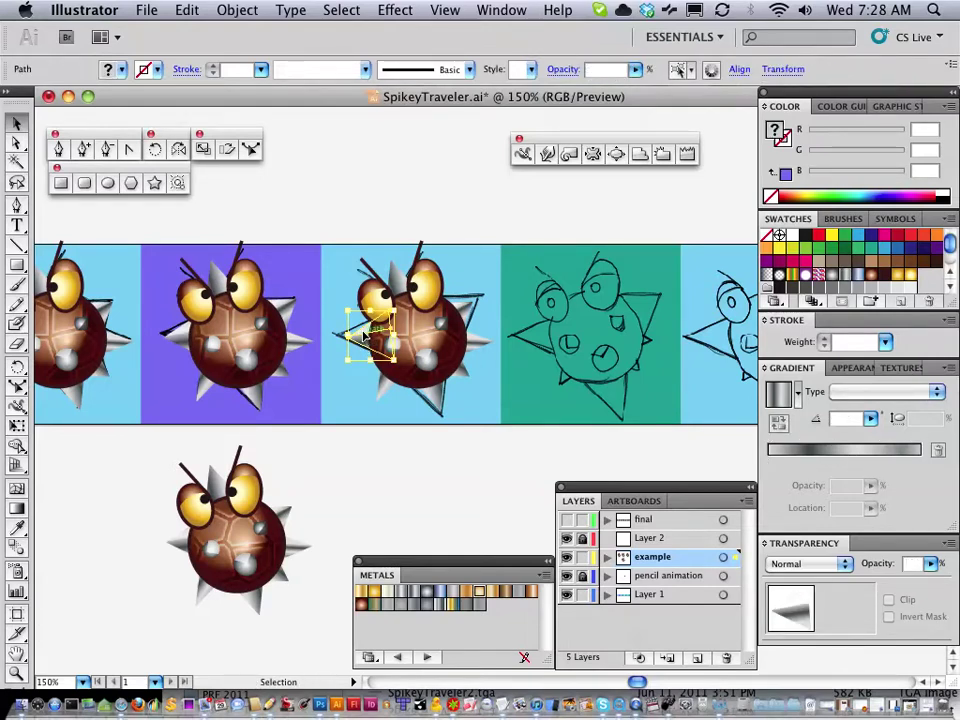
key(super+i)
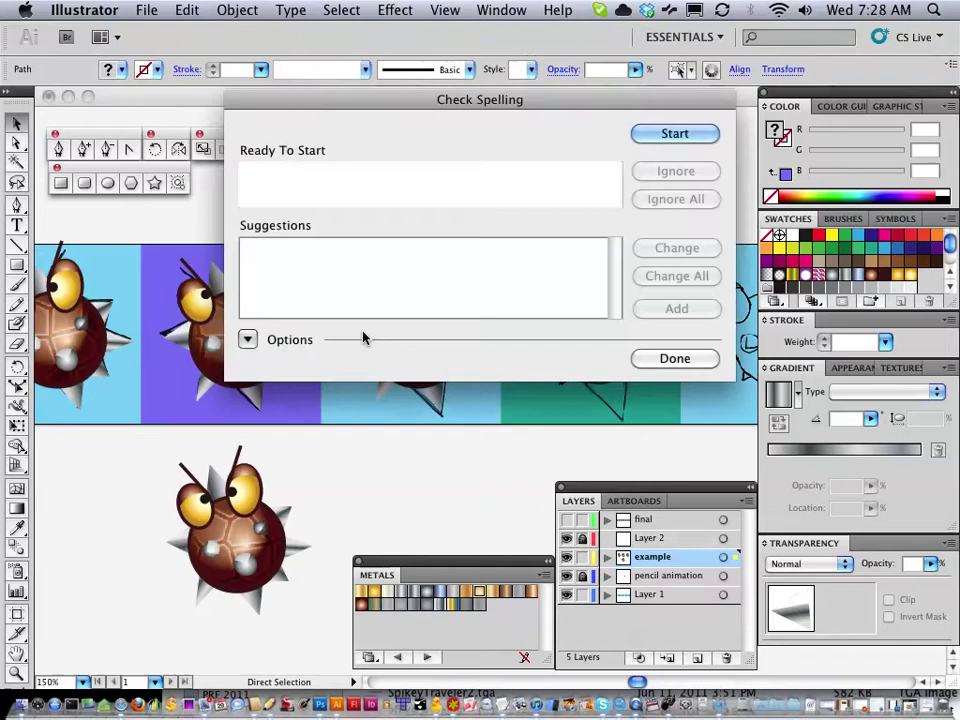
click(672, 359)
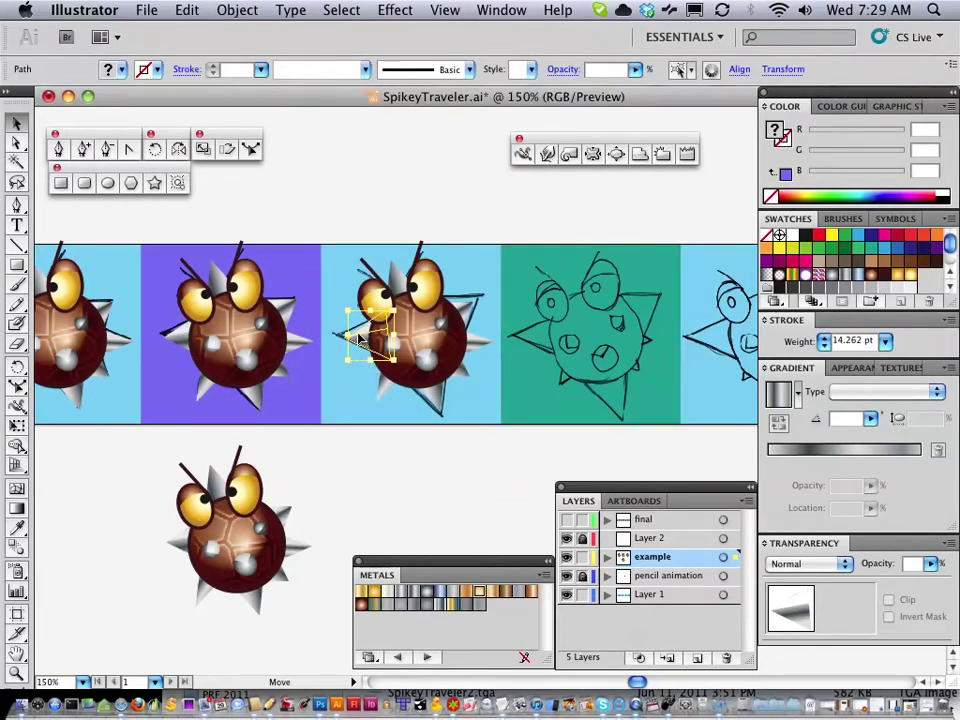
drag(358, 337, 356, 337)
- Move the third character's dark triangle spike down and to the left
click(466, 316)
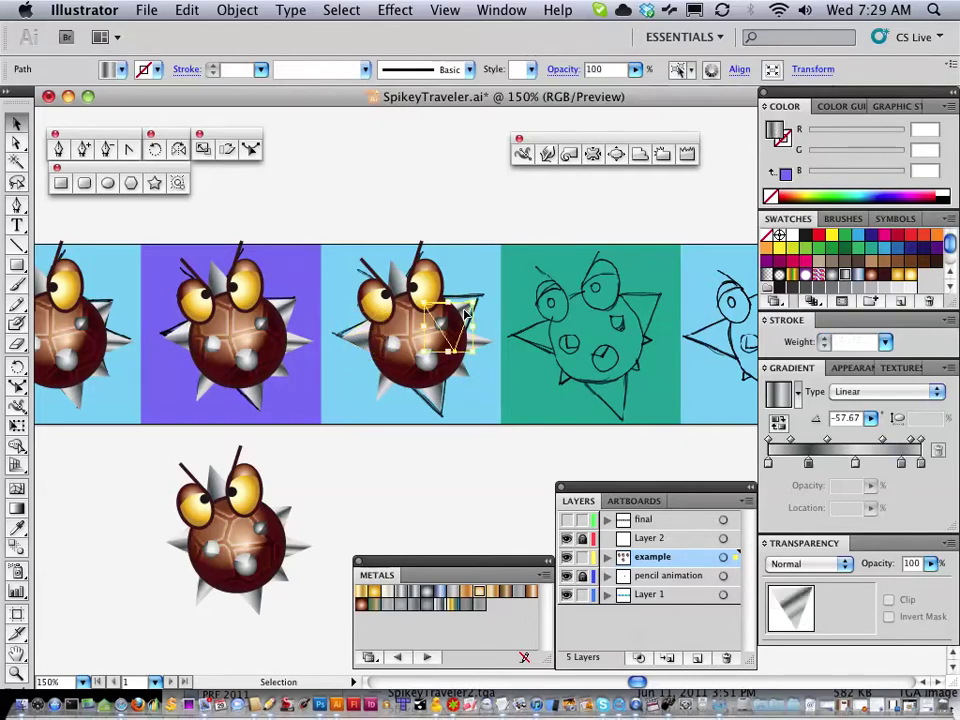
shift+click(466, 313)
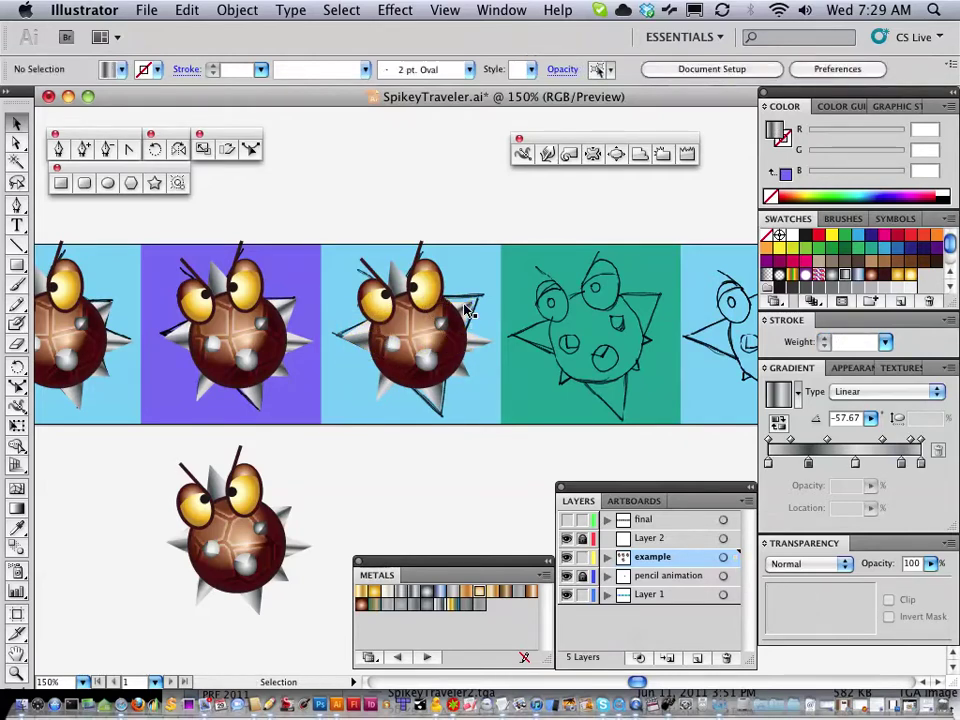
shift+click(470, 320)
shift+click(466, 314)
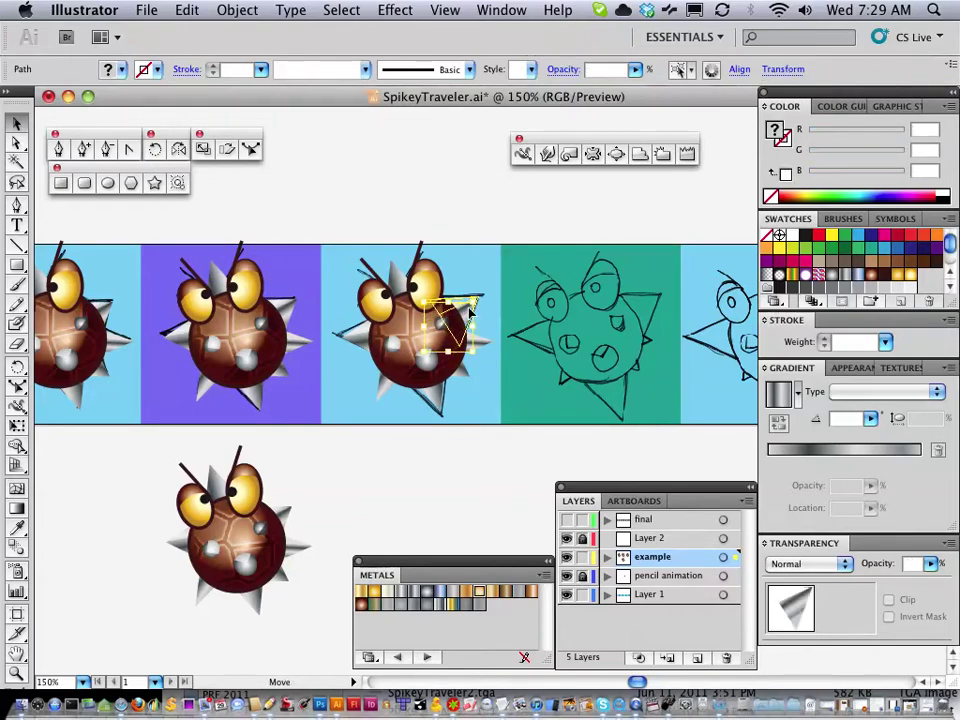
click(452, 320)
drag(452, 320, 437, 400)
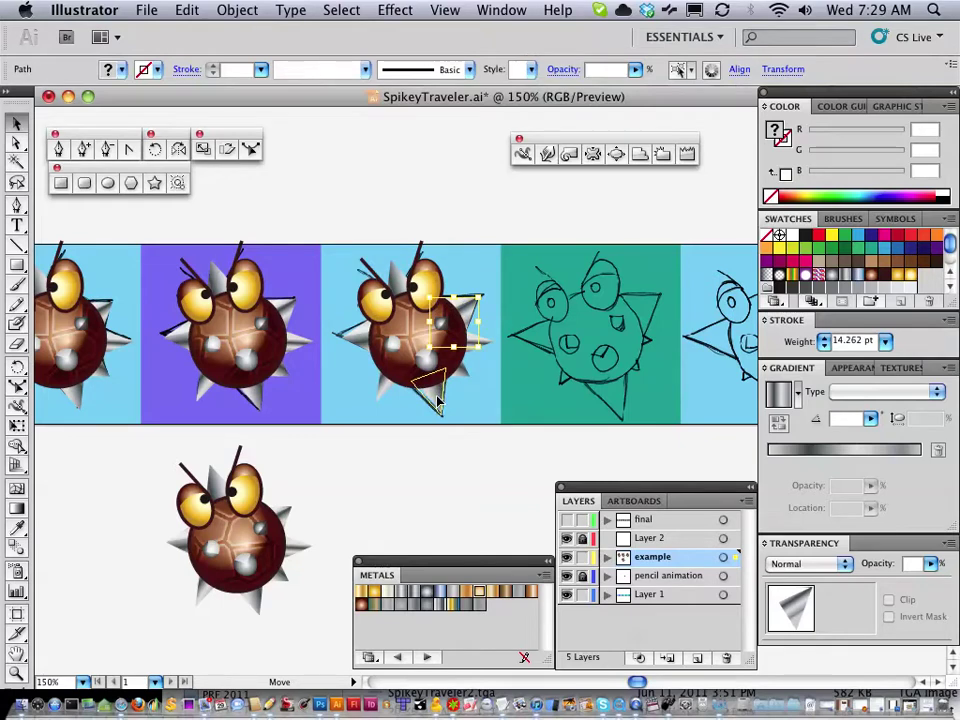
click(452, 489)
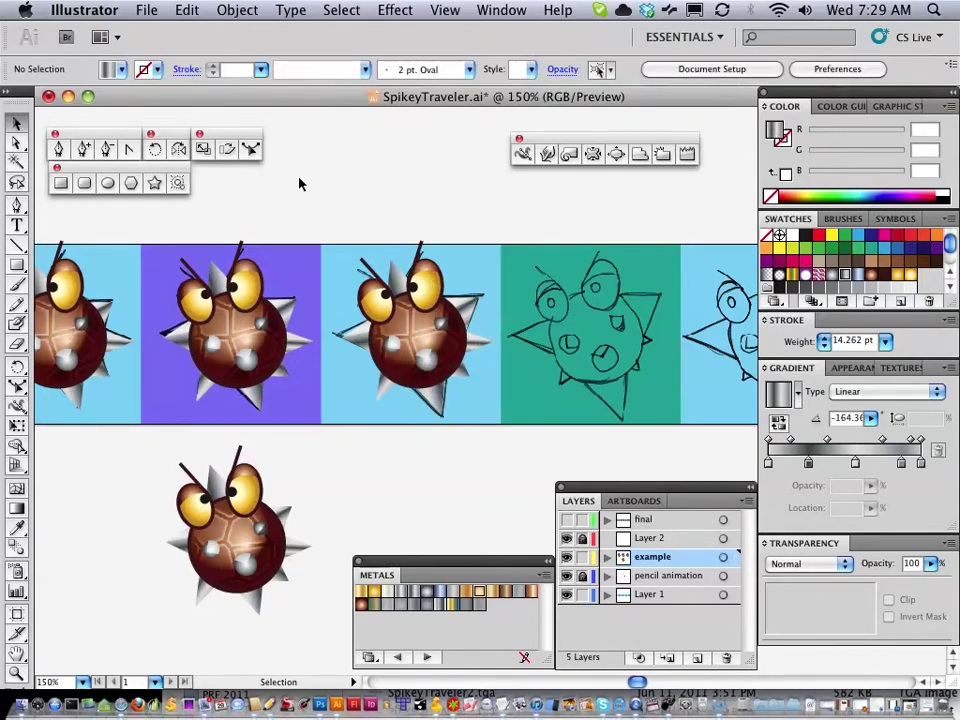
- Toggle Smart Guides and Alt-drag a first-character copy 384 px right onto the teal fourth frame
scroll(158, 240, left, 5)
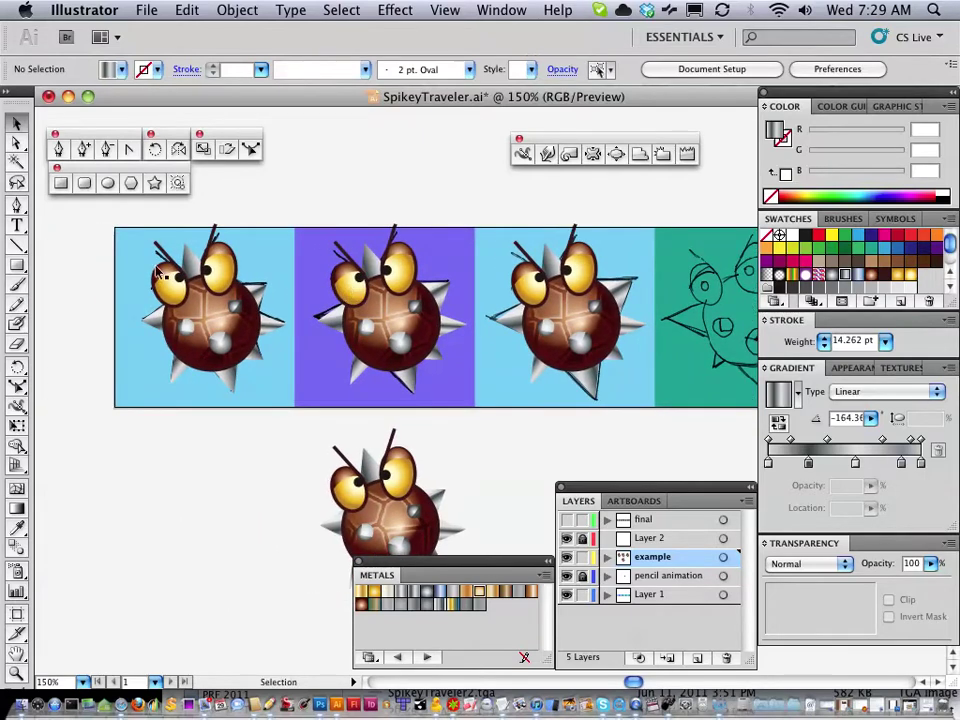
click(445, 10)
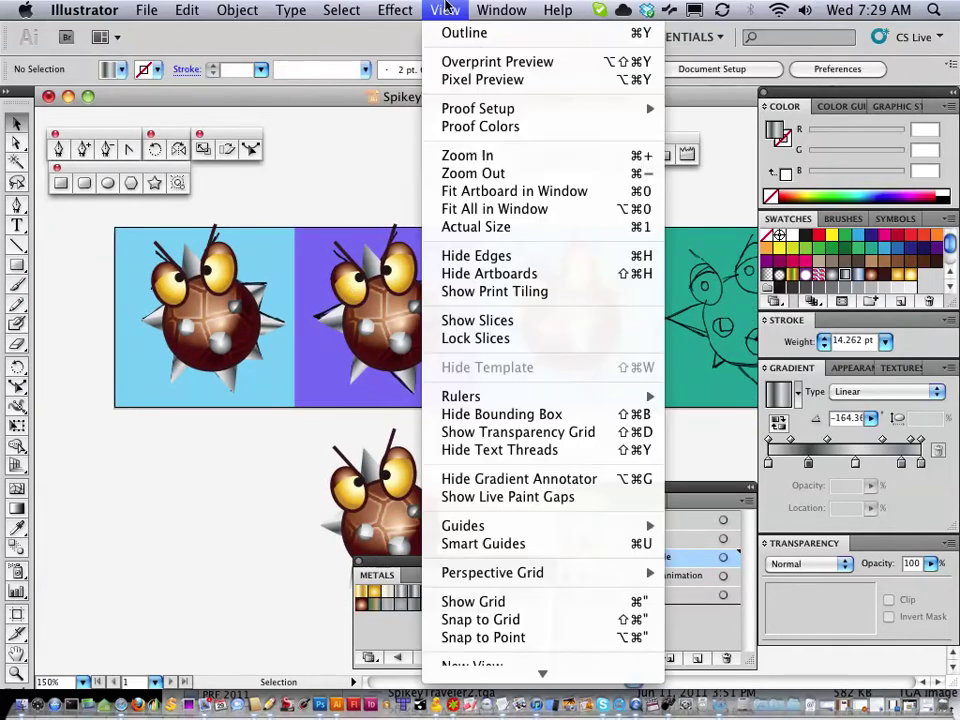
click(490, 545)
drag(98, 219, 281, 409)
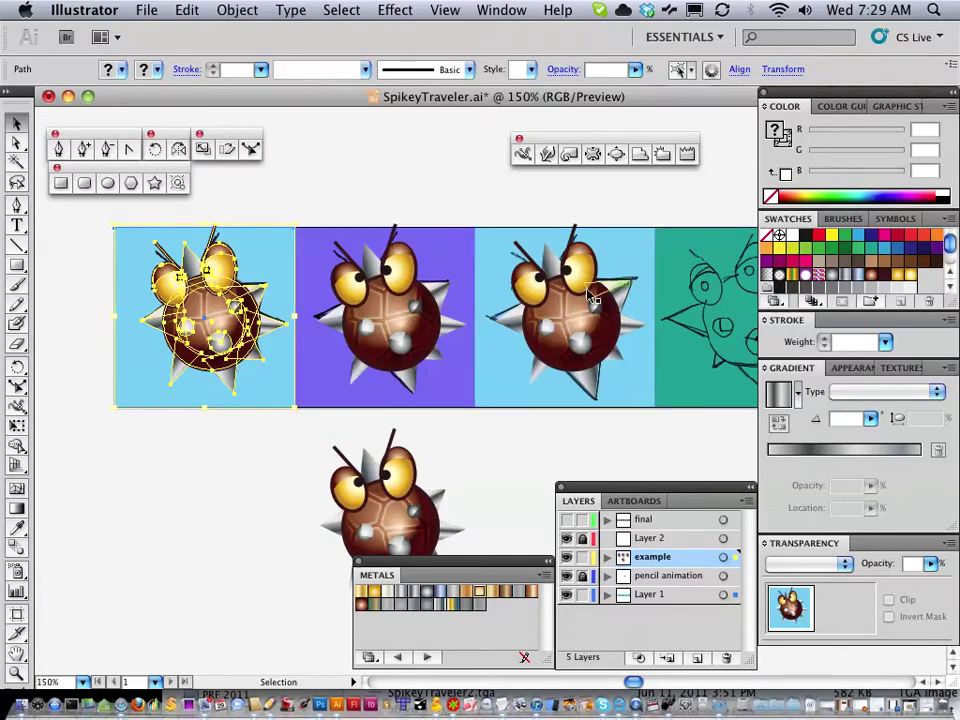
drag(116, 263, 398, 282)
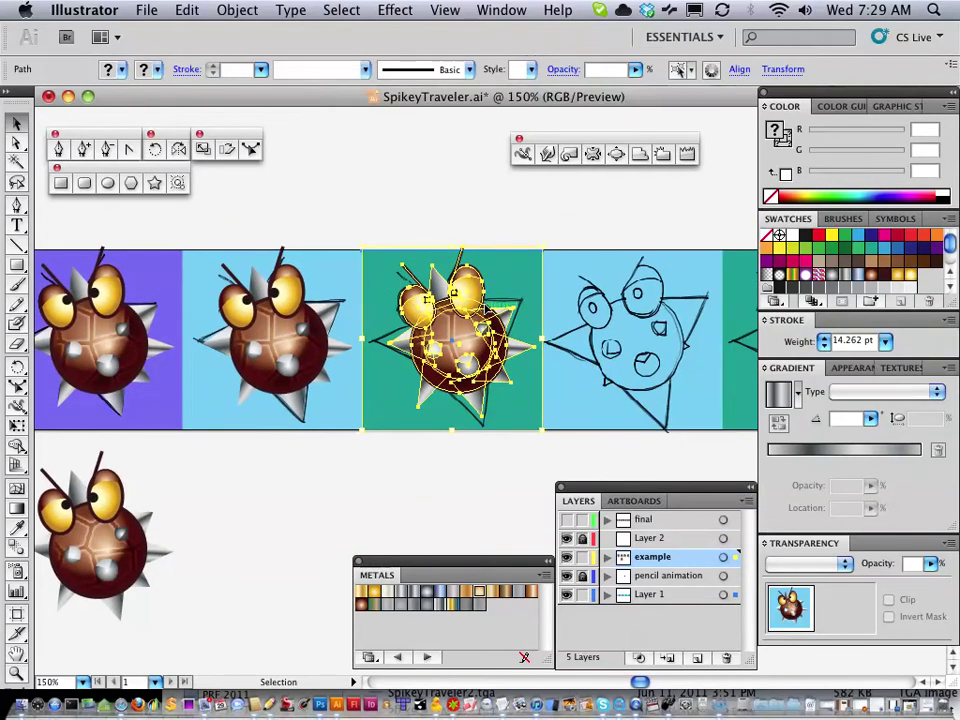
click(491, 223)
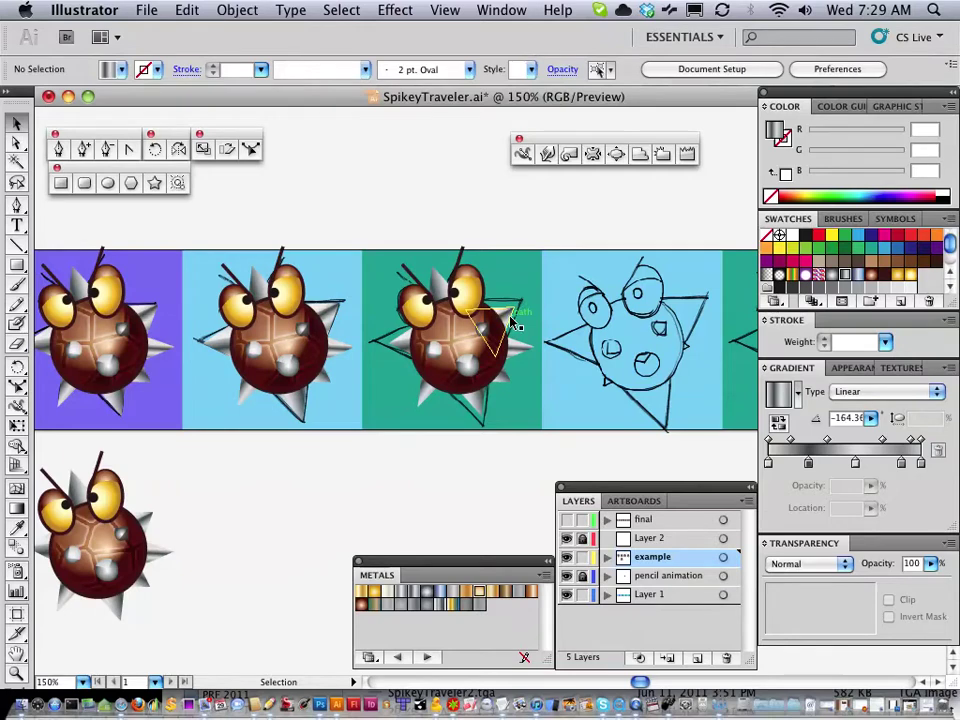
key(super+alt+space)
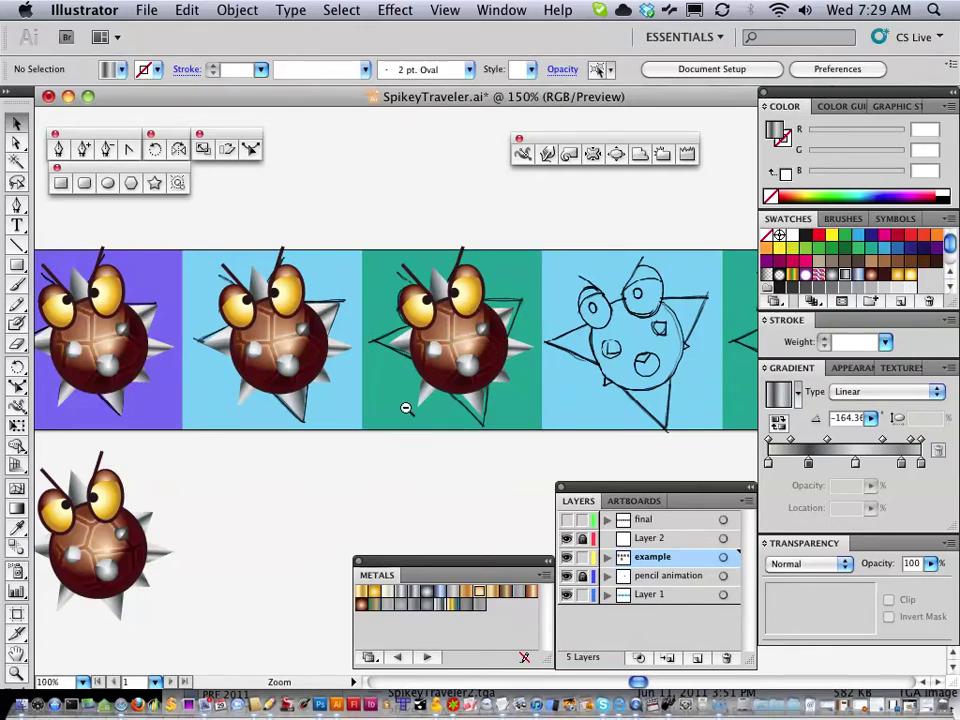
- Show the final frames layer; hide the example, pencil animation and coloured tile background layers
click(406, 408)
click(461, 388)
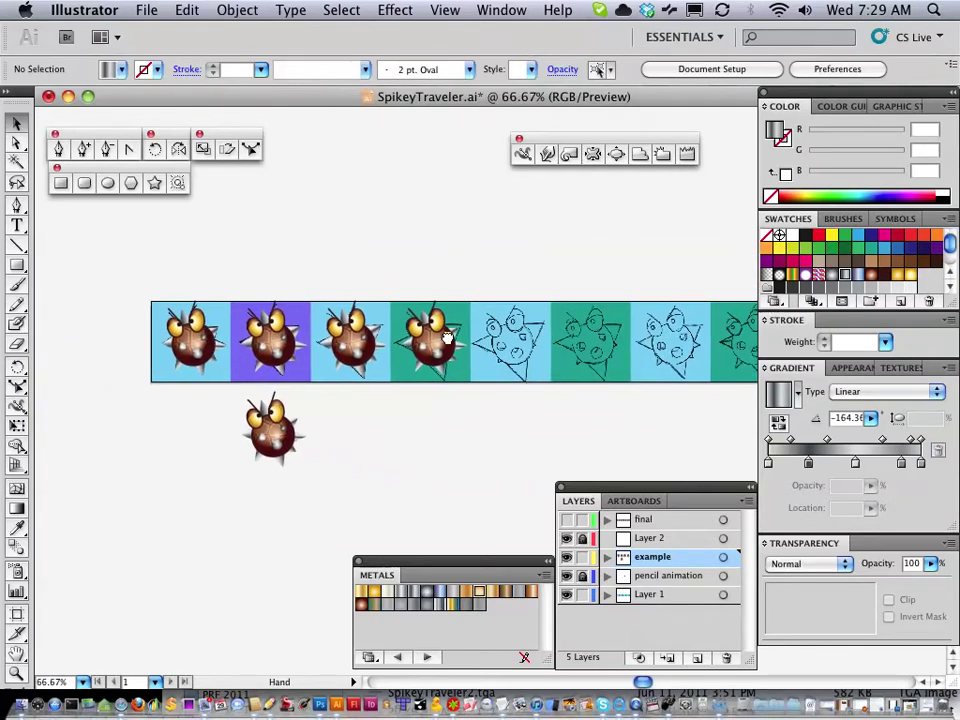
drag(447, 340, 400, 330)
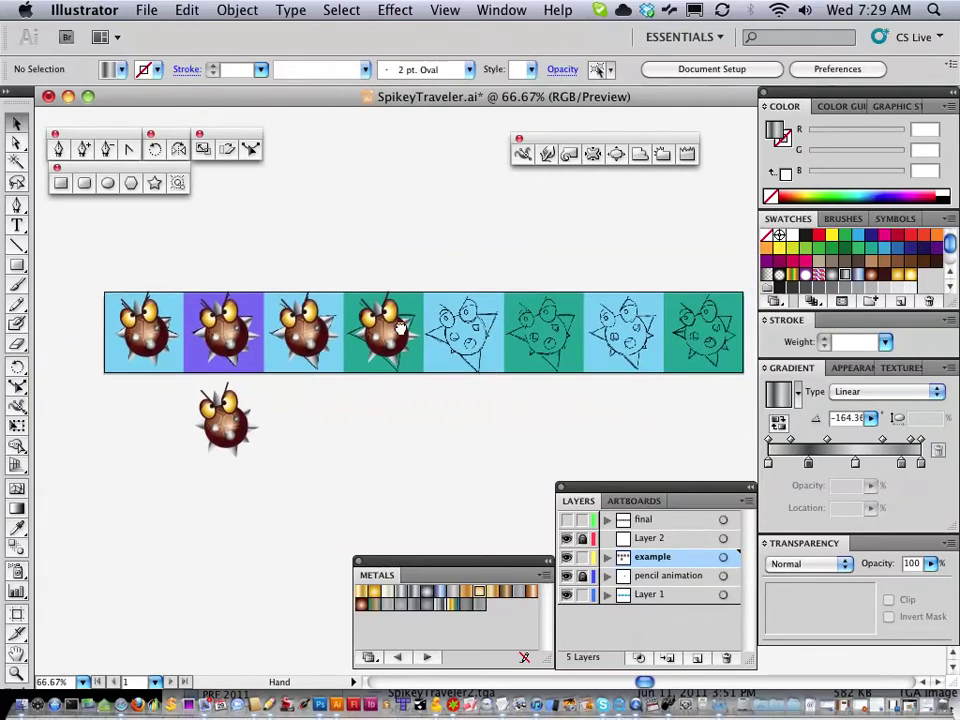
click(566, 519)
click(566, 557)
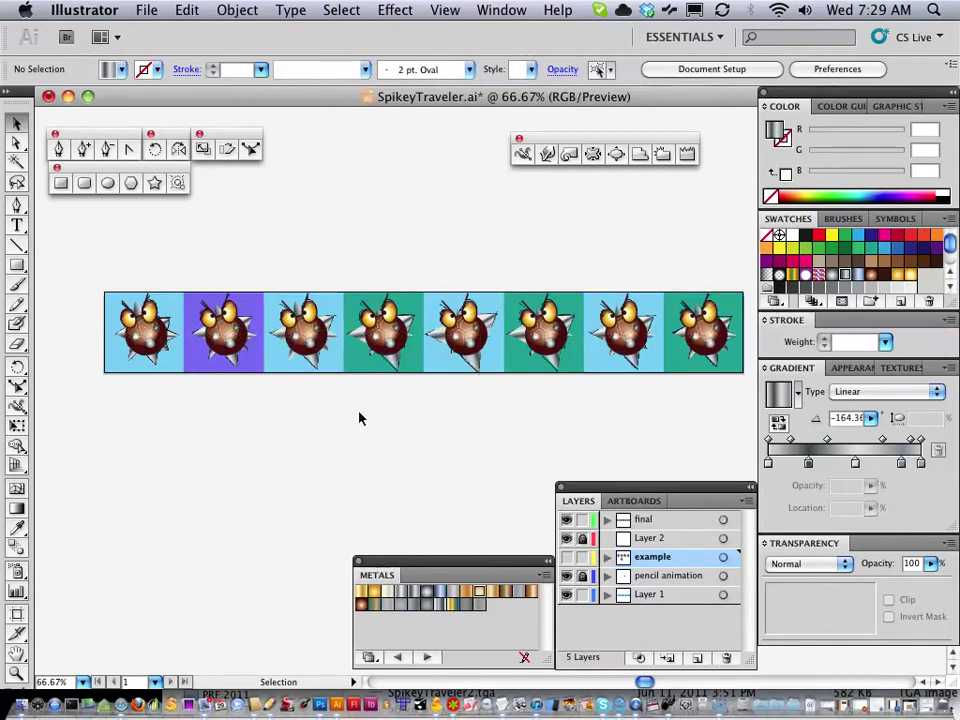
click(566, 576)
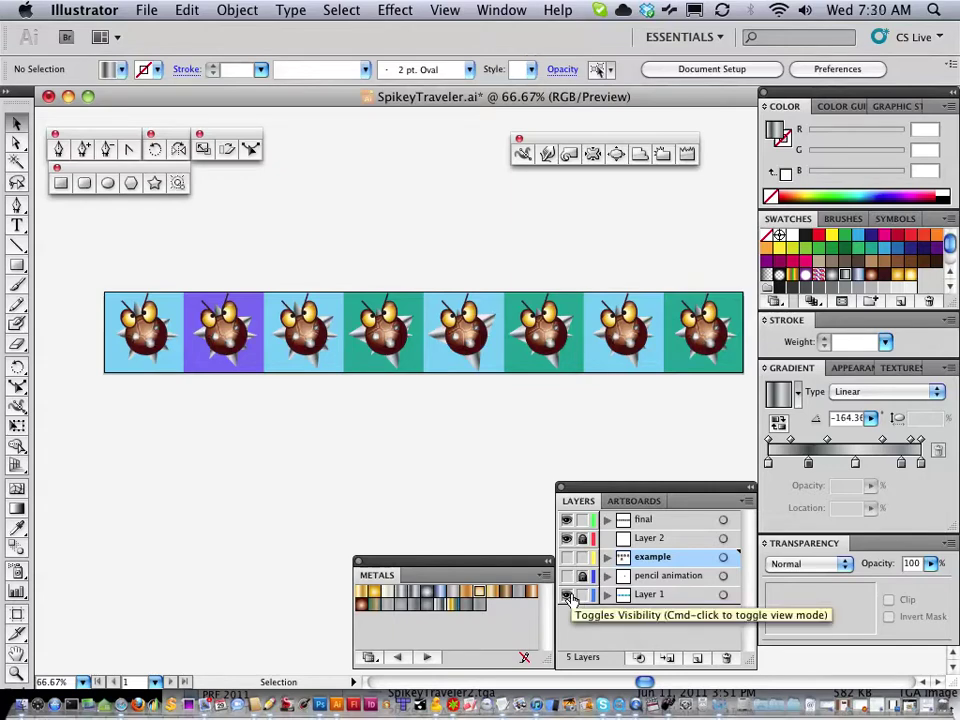
click(566, 595)
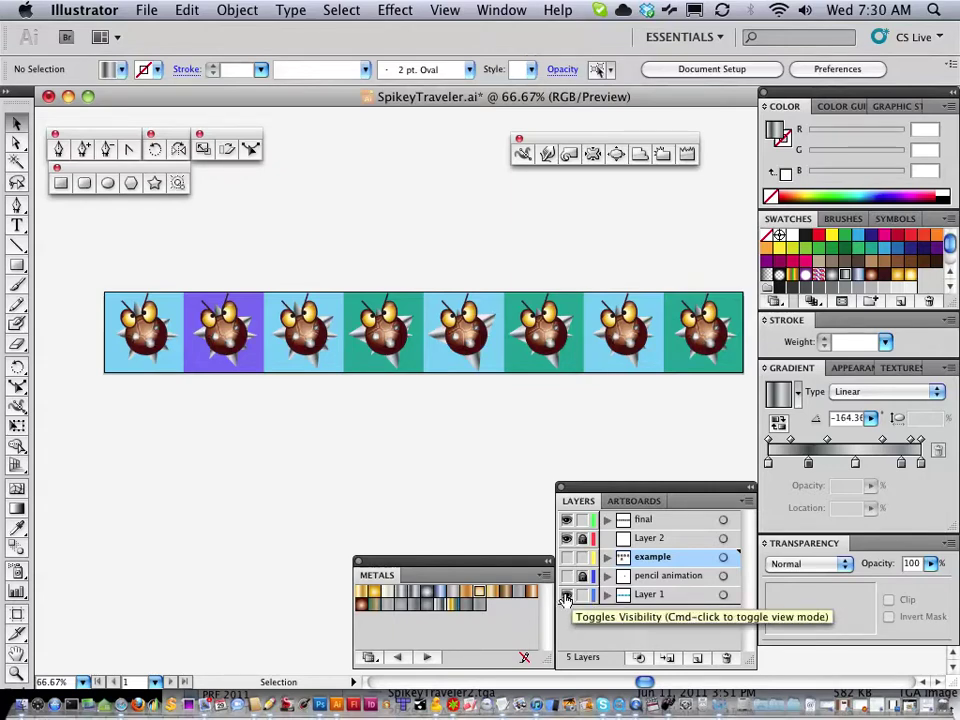
click(566, 596)
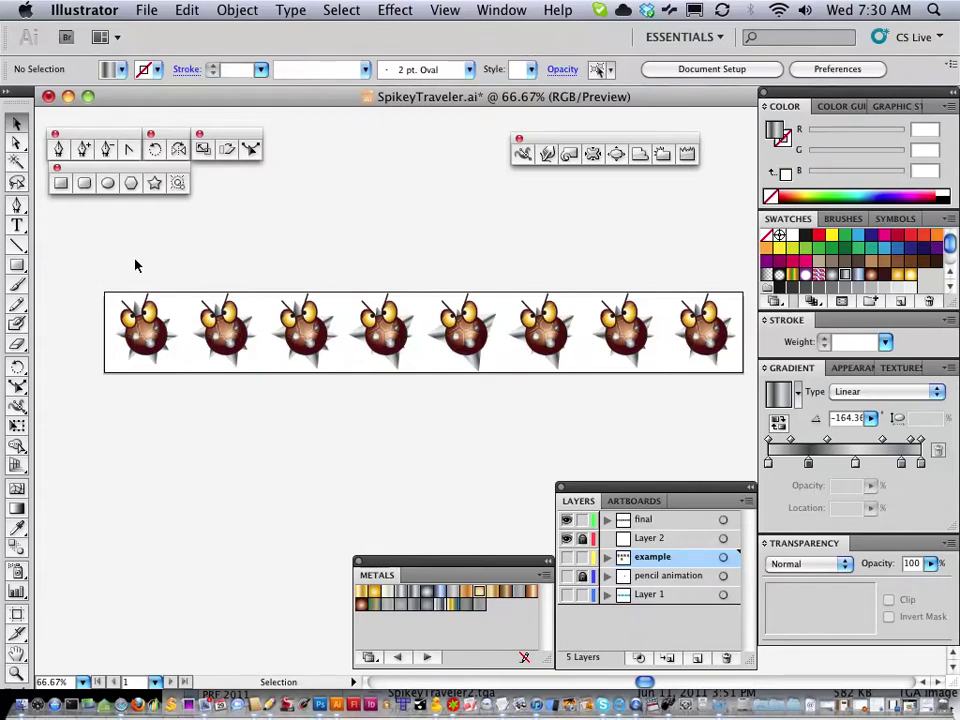
- Export the strip via Save for Web as transparent PNG-24, replacing SpikeyTraveler.png
click(146, 10)
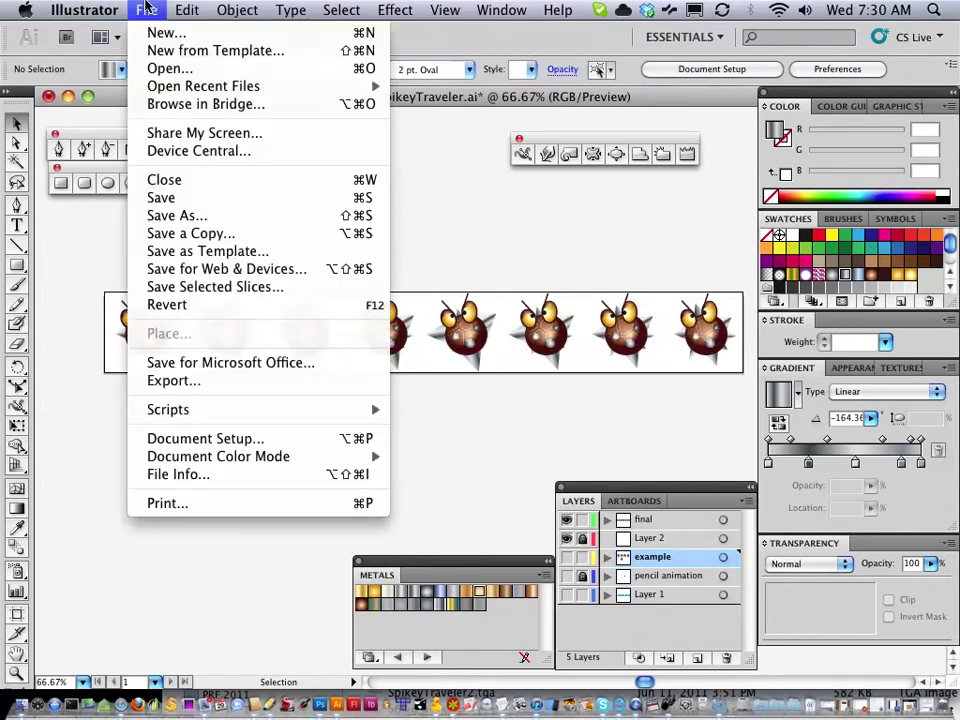
click(238, 276)
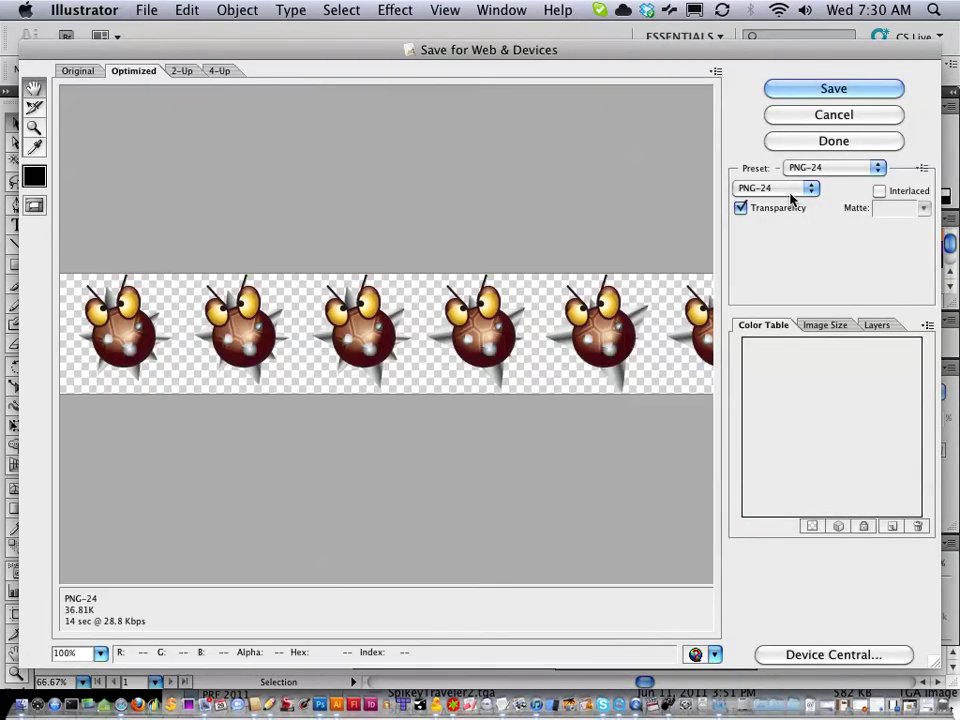
click(778, 190)
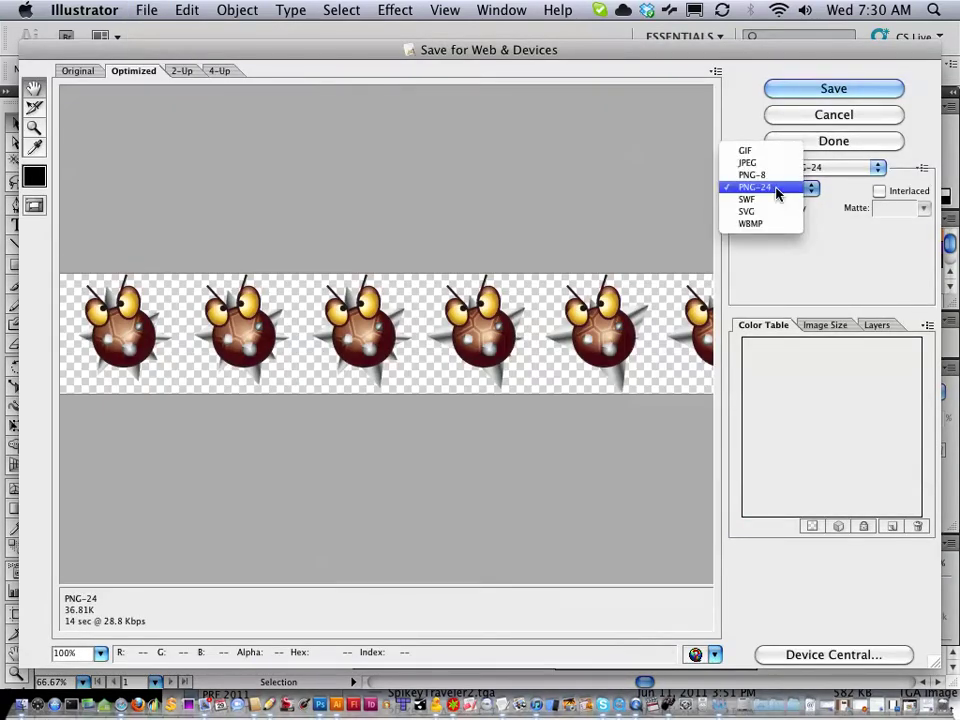
click(777, 189)
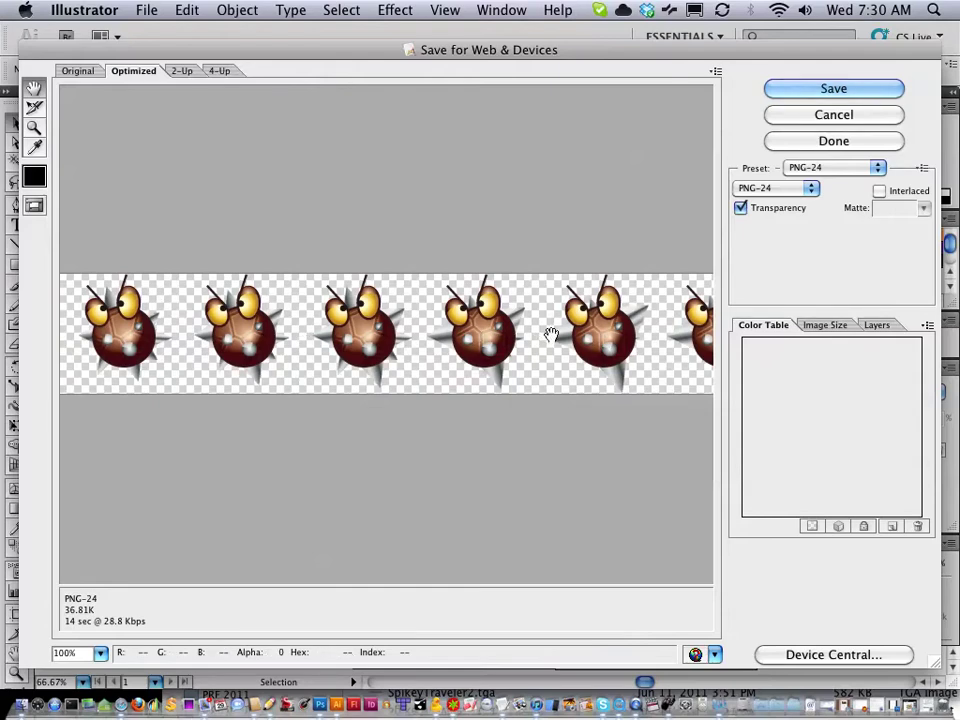
click(804, 94)
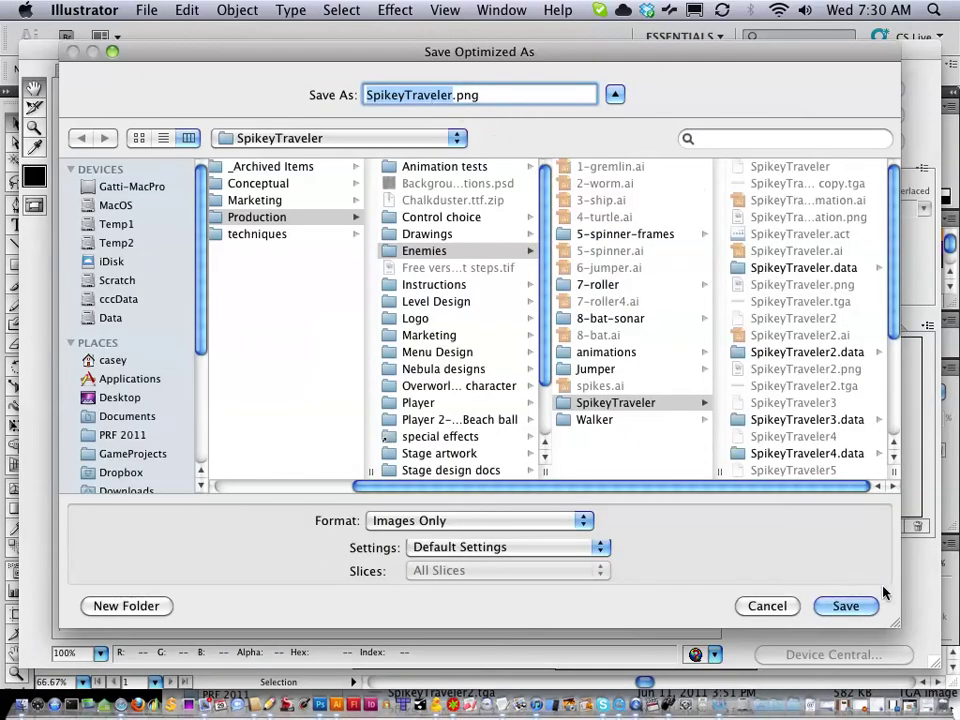
click(862, 610)
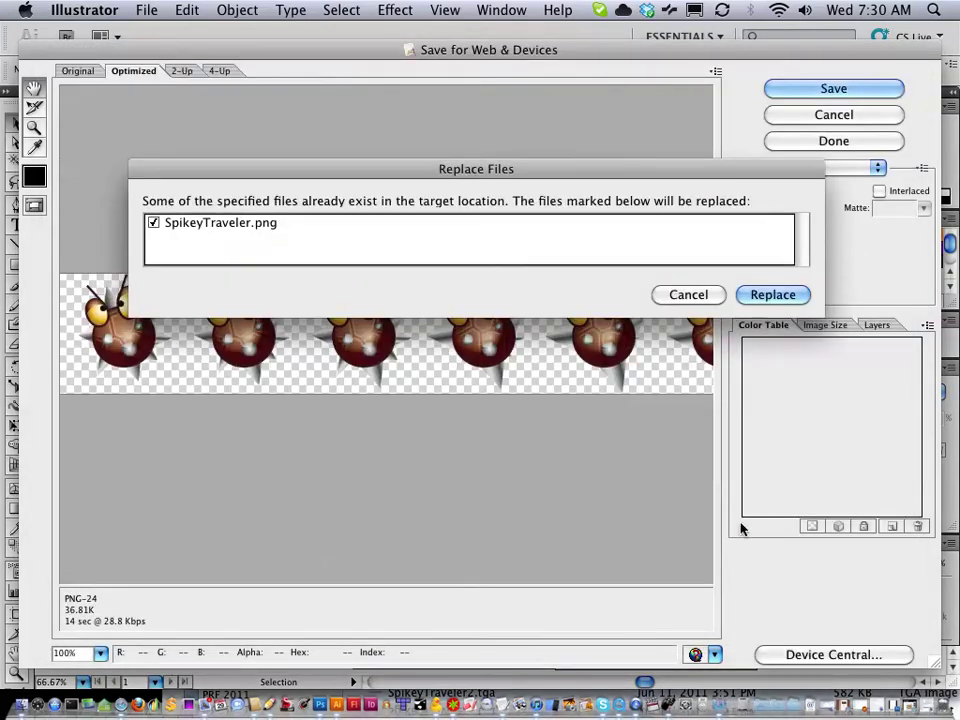
click(773, 294)
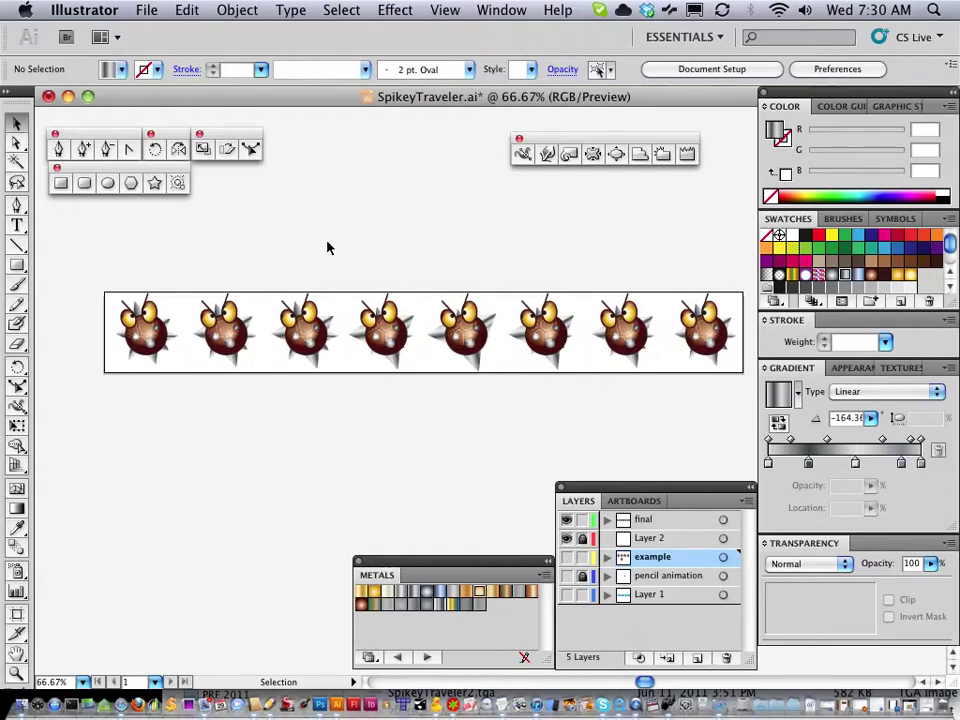
- Marquee-select the first spiky character, then clear the selection
drag(92, 258, 320, 401)
click(190, 394)
click(234, 272)
click(405, 394)
- Zoom in on the second character, pan, zoom back out to 100%, and open the File menu
key(z)
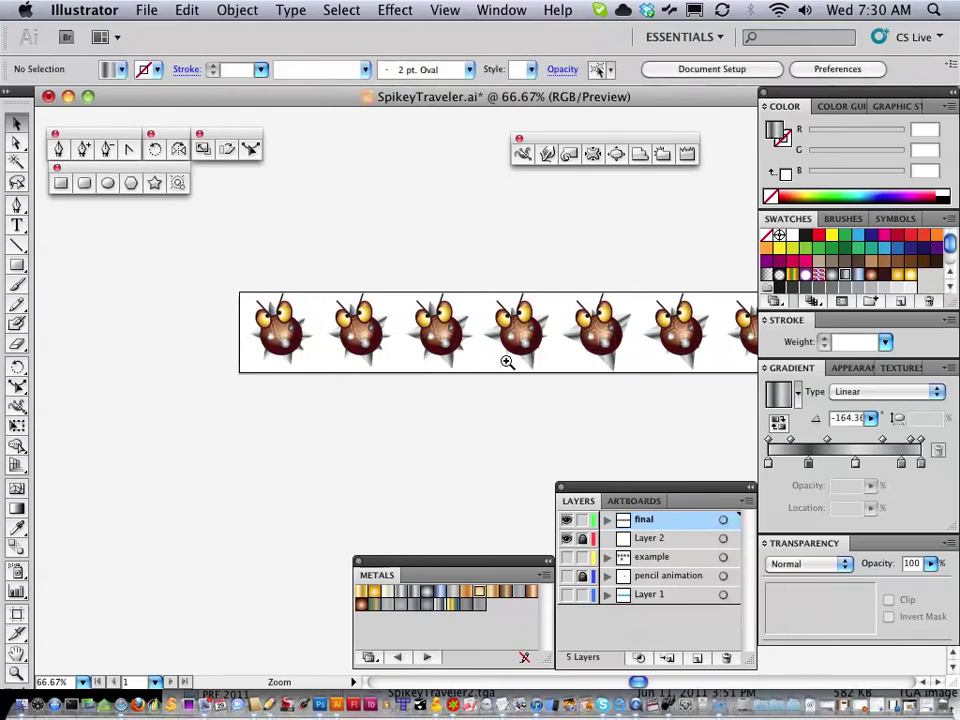
click(508, 360)
click(287, 377)
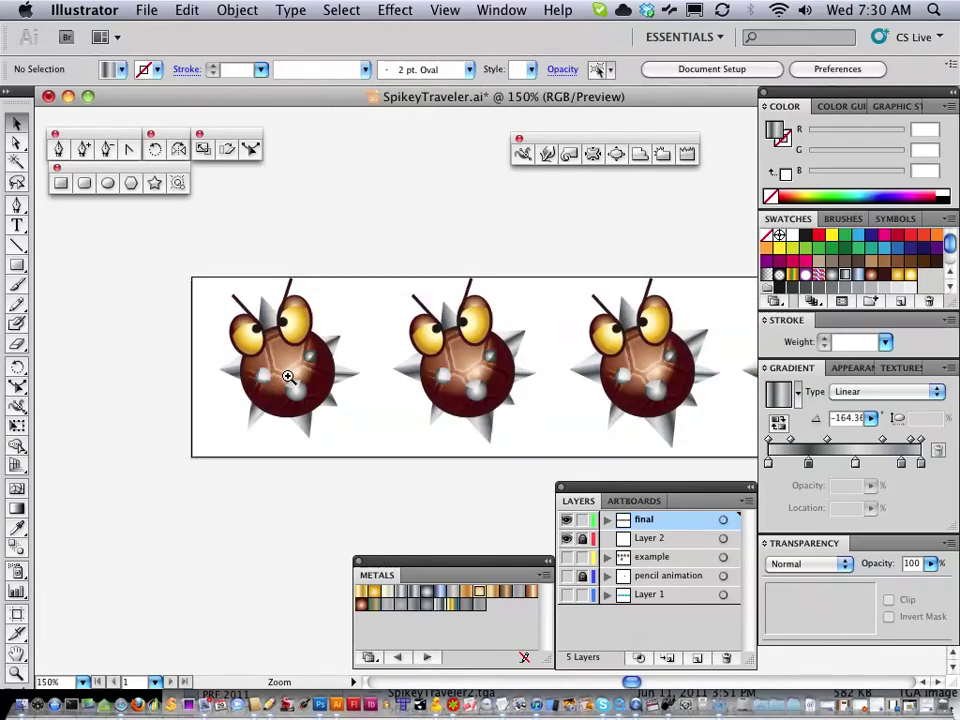
key(space)
drag(321, 358, 375, 411)
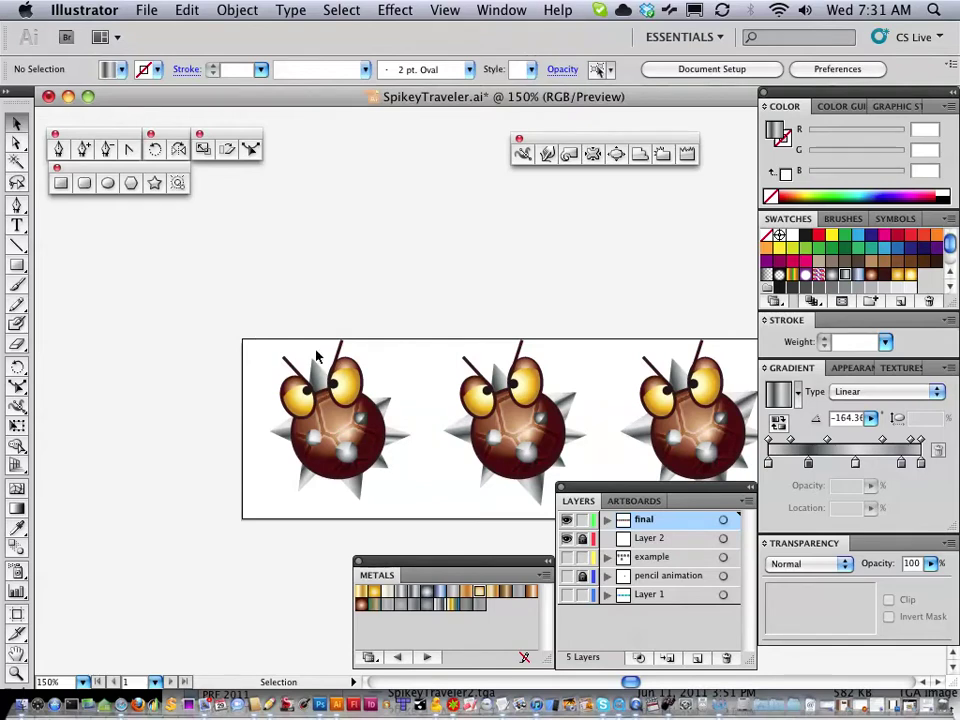
key(super+space)
alt+click(566, 436)
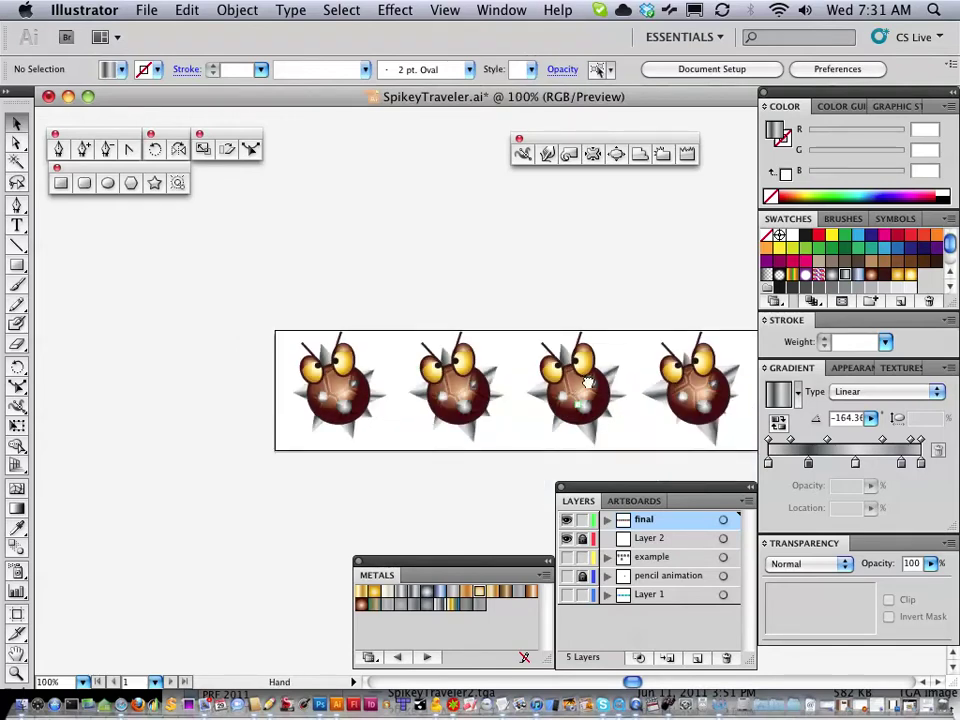
drag(566, 436, 359, 375)
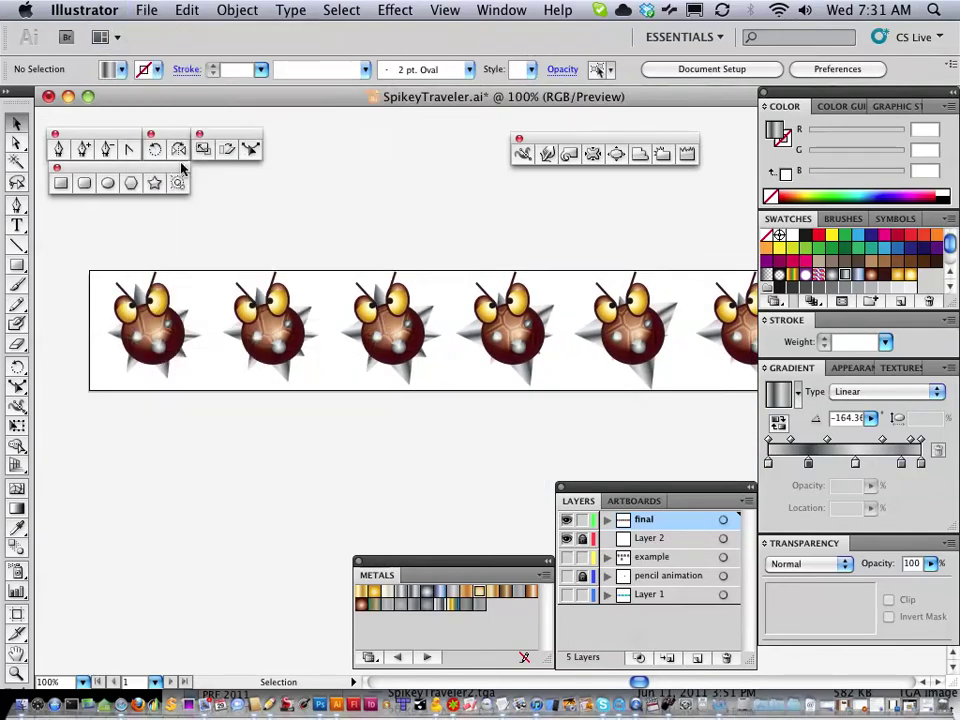
click(146, 10)
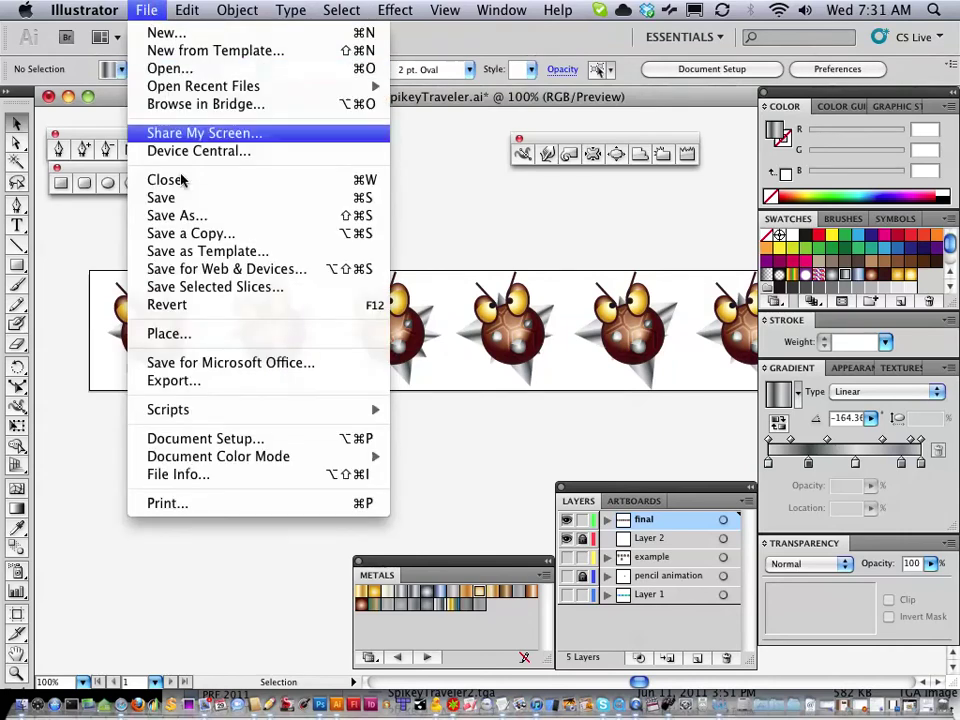
- Preview the web export resized to 4096 × 512 pixels, then cancel without saving
click(212, 269)
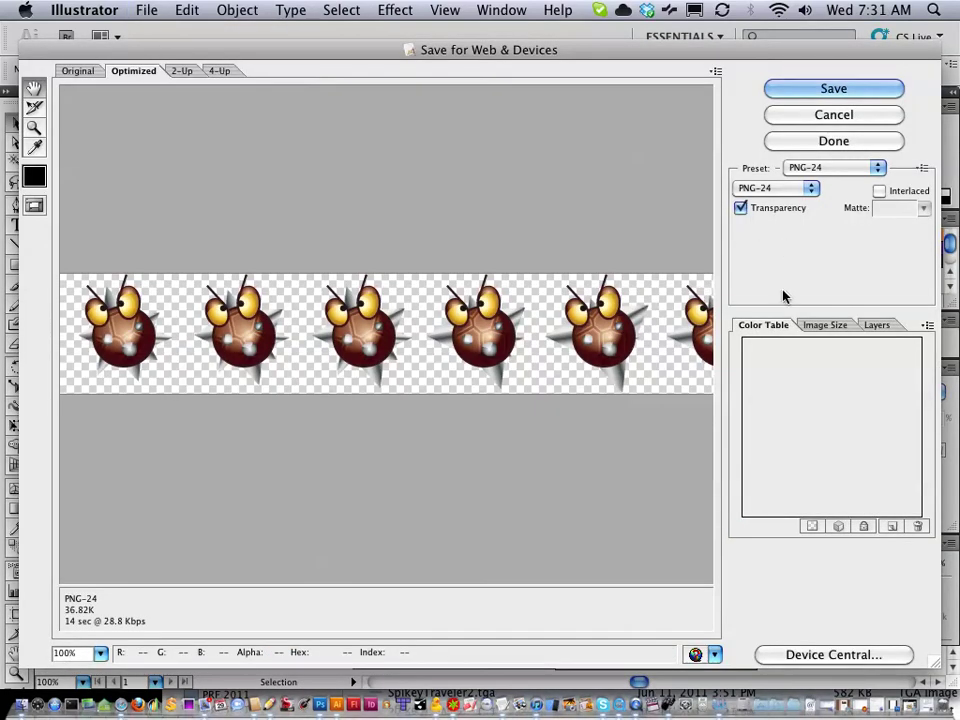
click(830, 326)
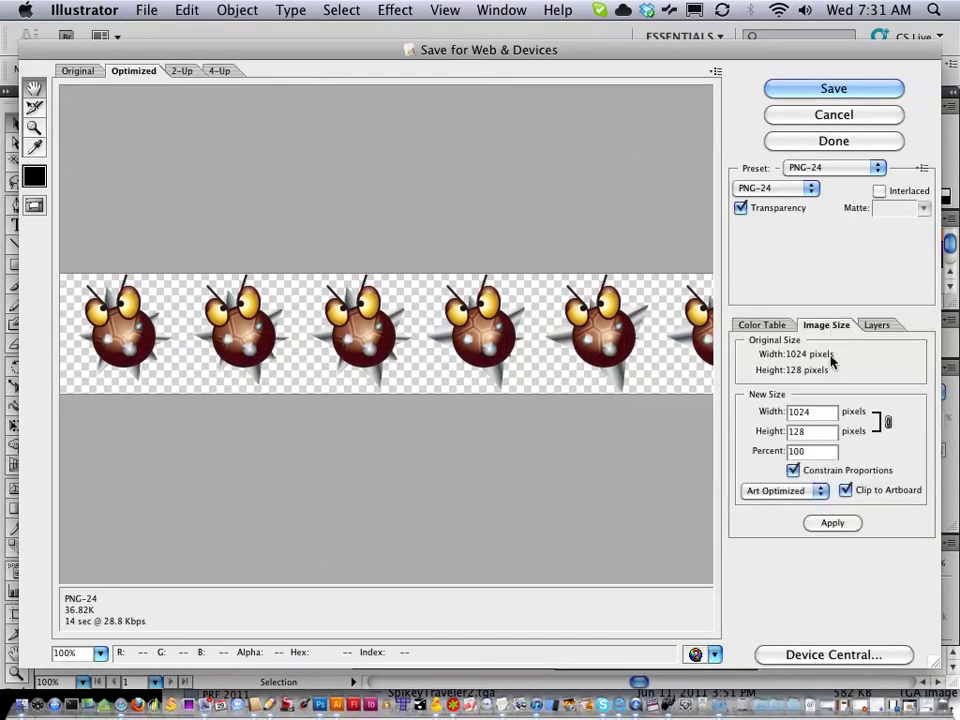
double_click(800, 412)
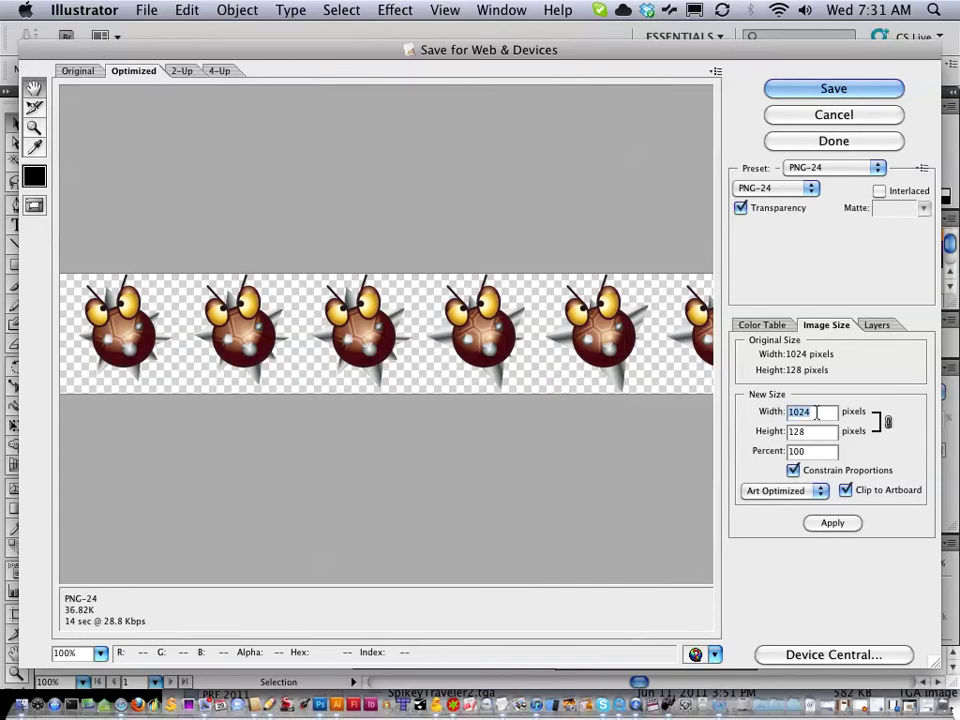
text(4096)
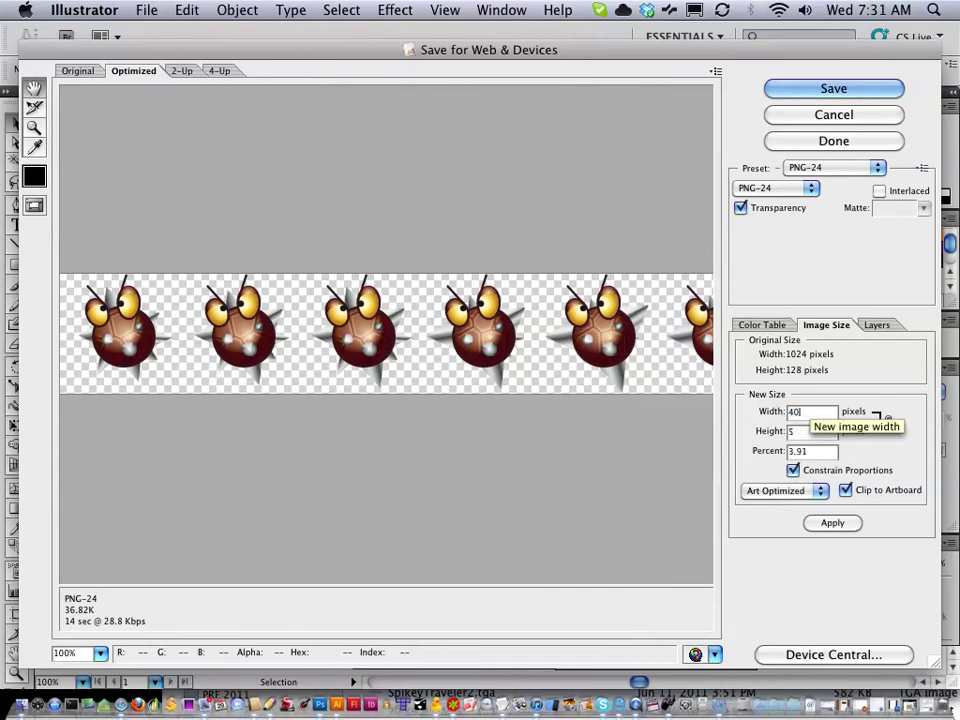
click(831, 523)
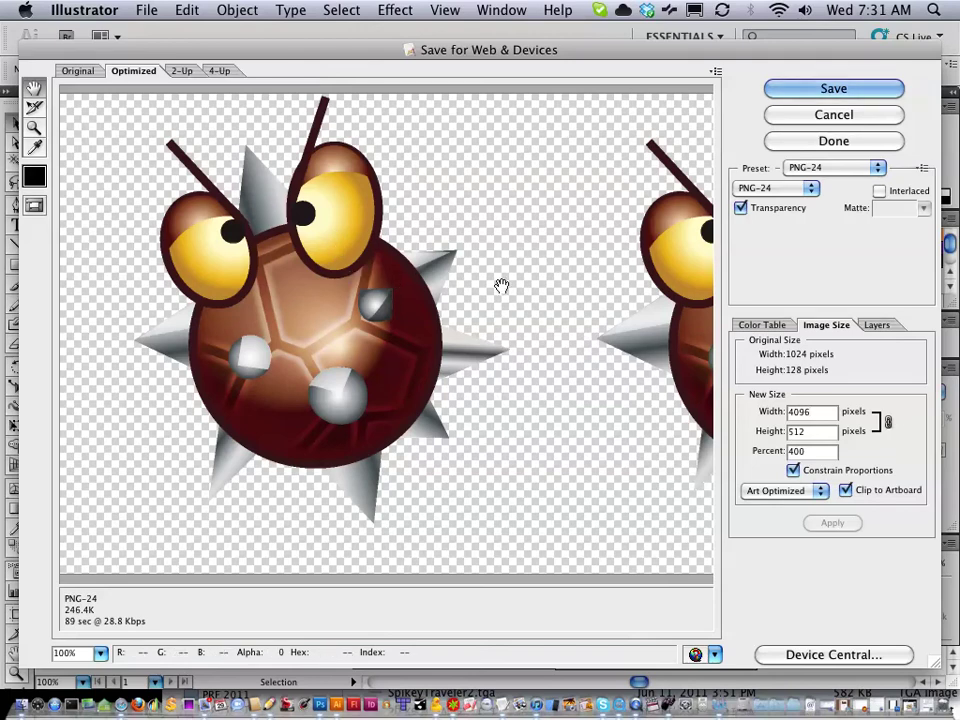
click(823, 118)
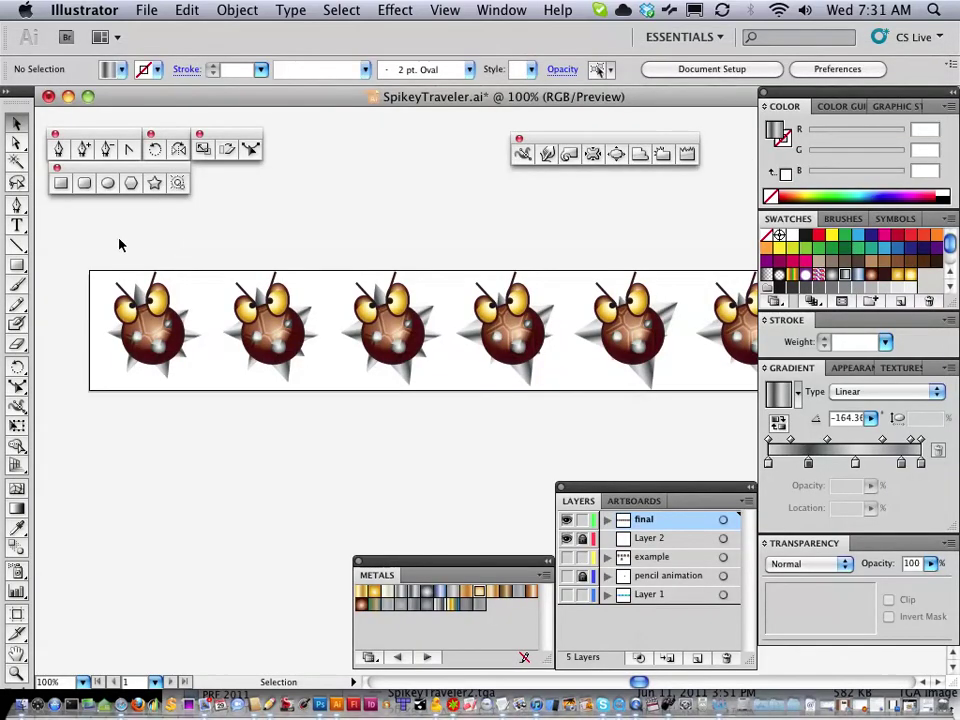
- Marquee-select the first character, then clear the selection
drag(78, 244, 210, 407)
click(210, 407)
drag(210, 404, 208, 435)
click(86, 253)
click(210, 418)
- On the second character's bottom spike, turn the gradient stop at 26.4 blue (Blue 182)
click(286, 376)
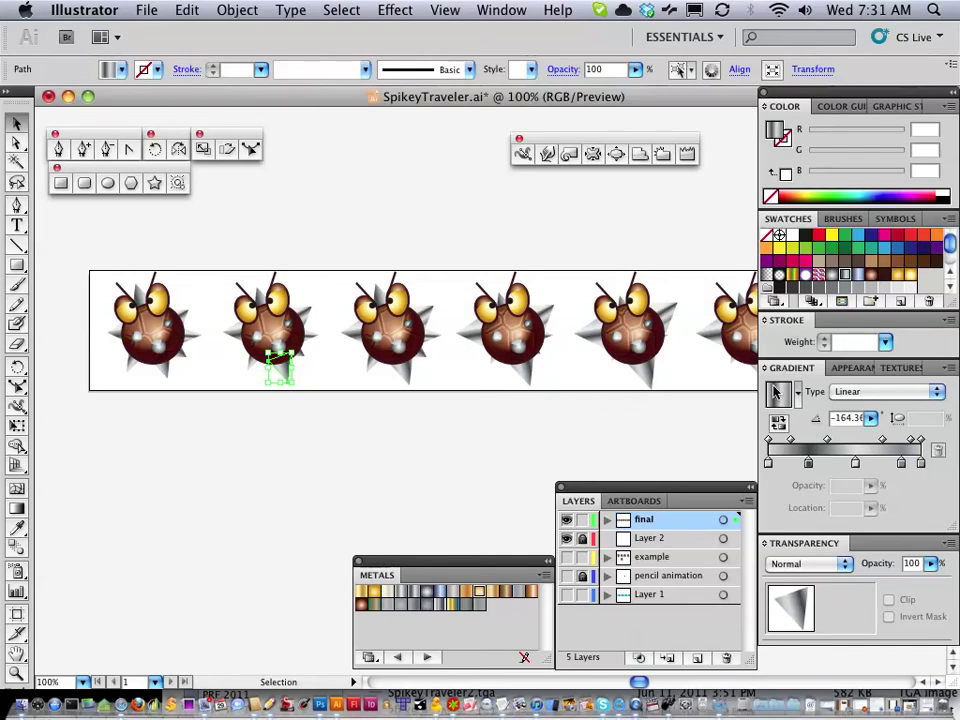
click(809, 462)
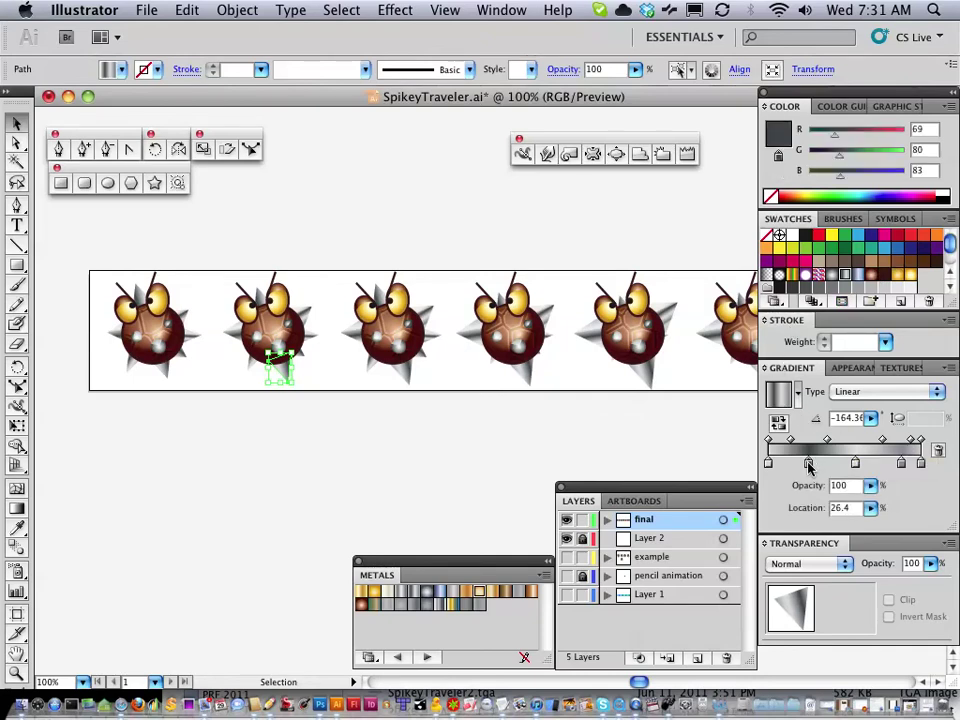
drag(851, 175, 876, 170)
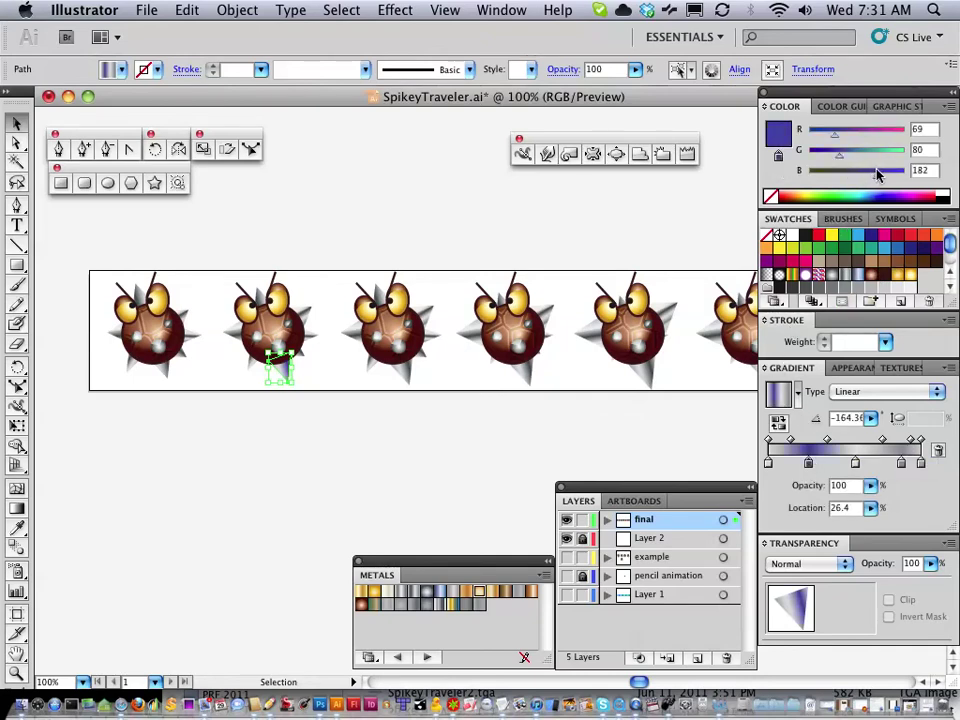
click(336, 480)
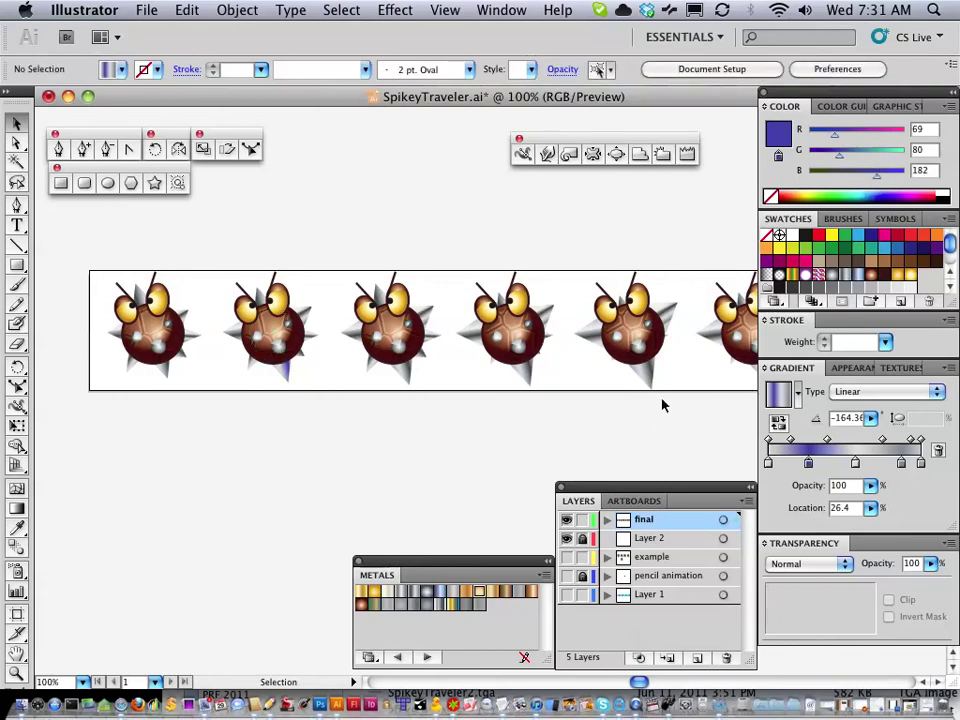
- Select the bottom spikes of characters two through five and apply the blue gradient
click(287, 377)
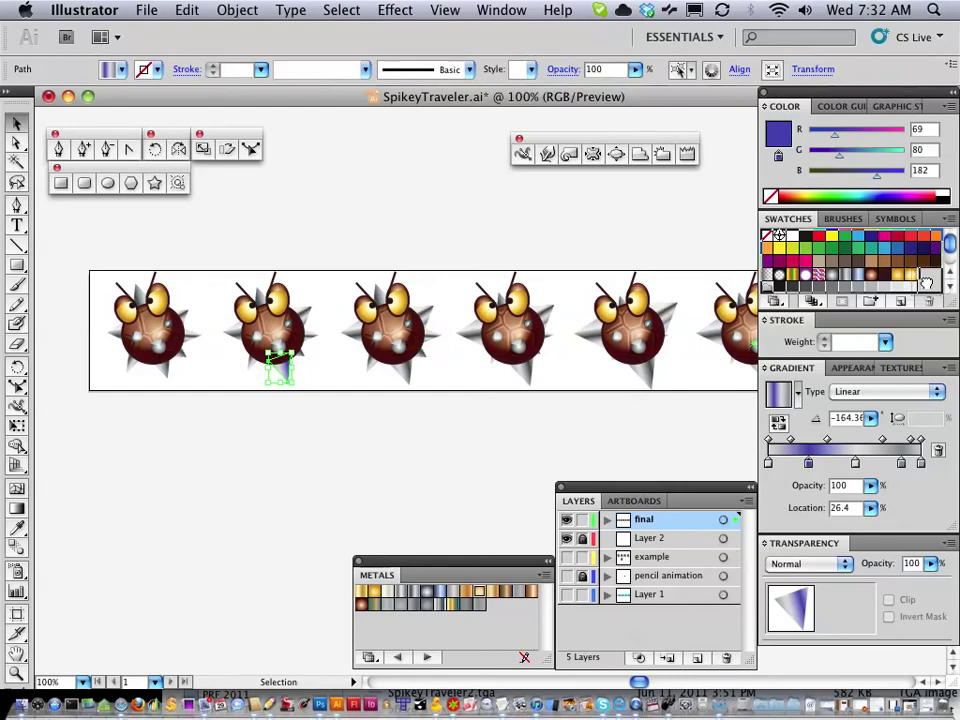
click(650, 378)
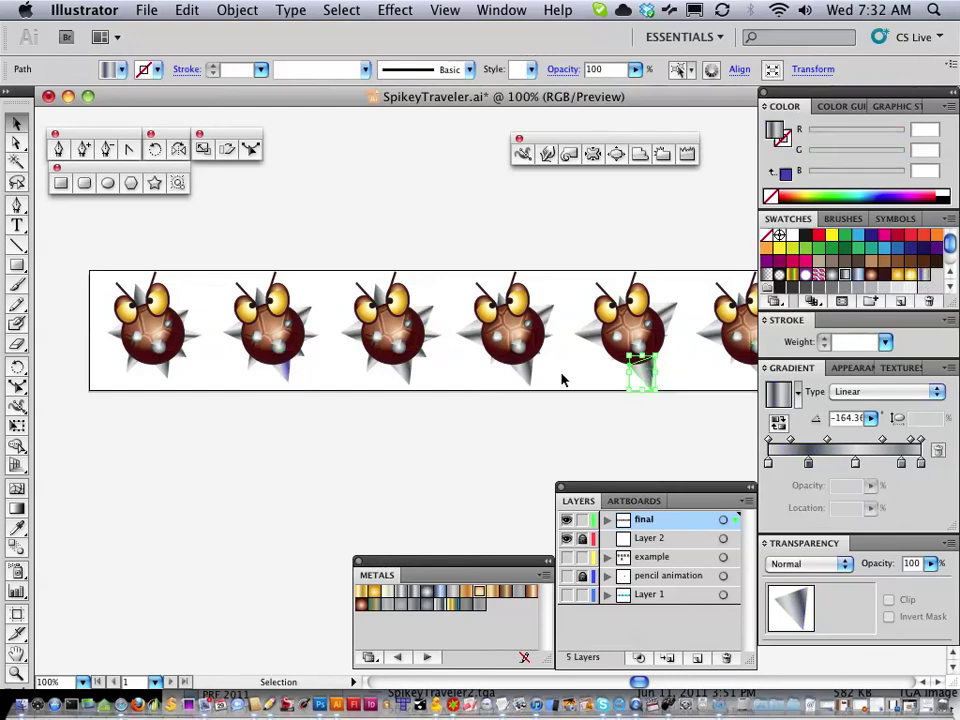
click(524, 379)
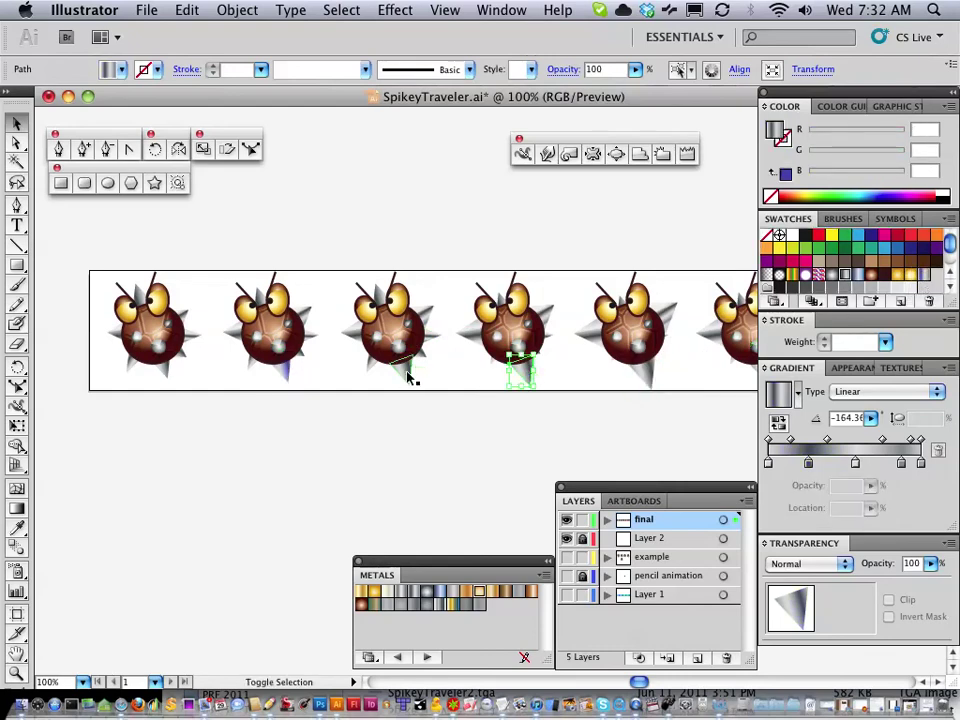
shift+click(408, 379)
shift+click(652, 380)
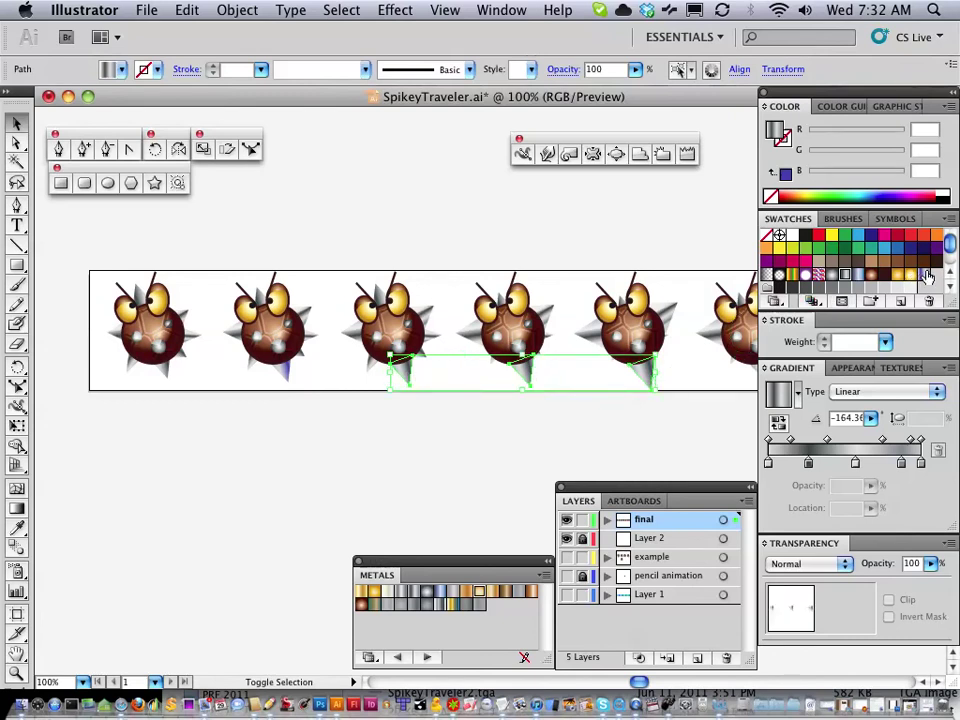
click(503, 425)
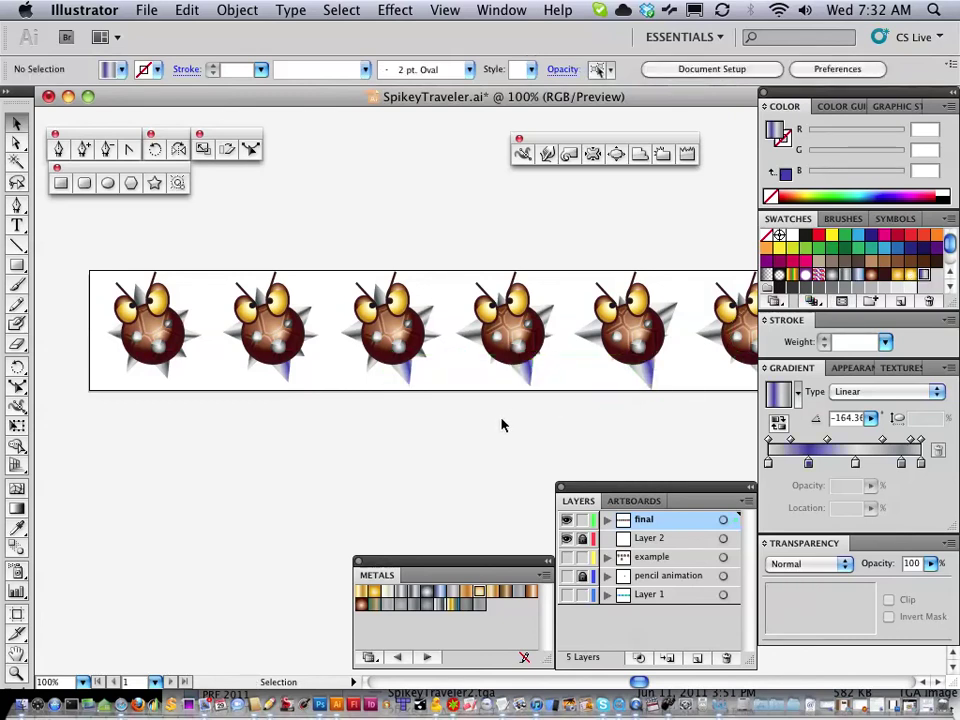